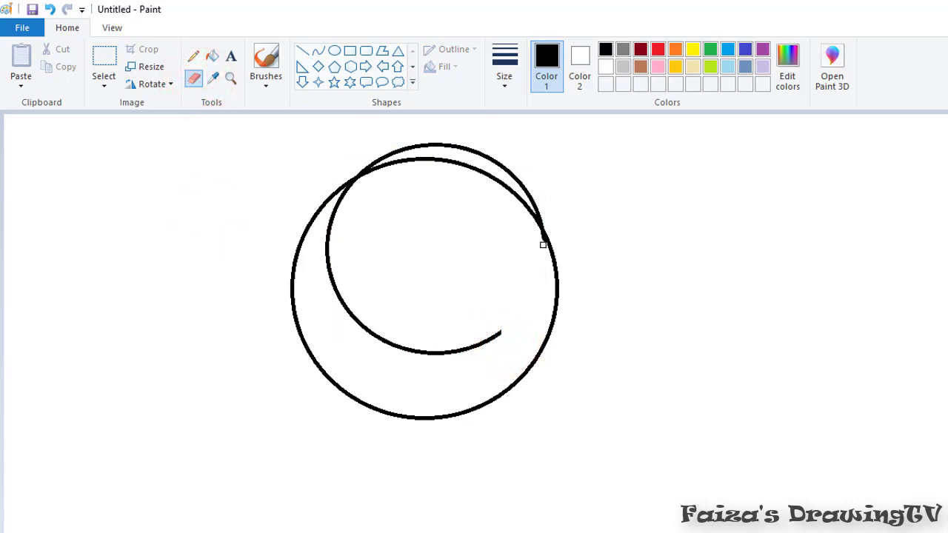
Erase the inner circle's upper arc where it extends beyond the large circle and tidy the junction at the upper left
mouse_move(443, 145)
left_mouse_down()
mouse_move(507, 167)
mouse_move(424, 145)
left_mouse_up()
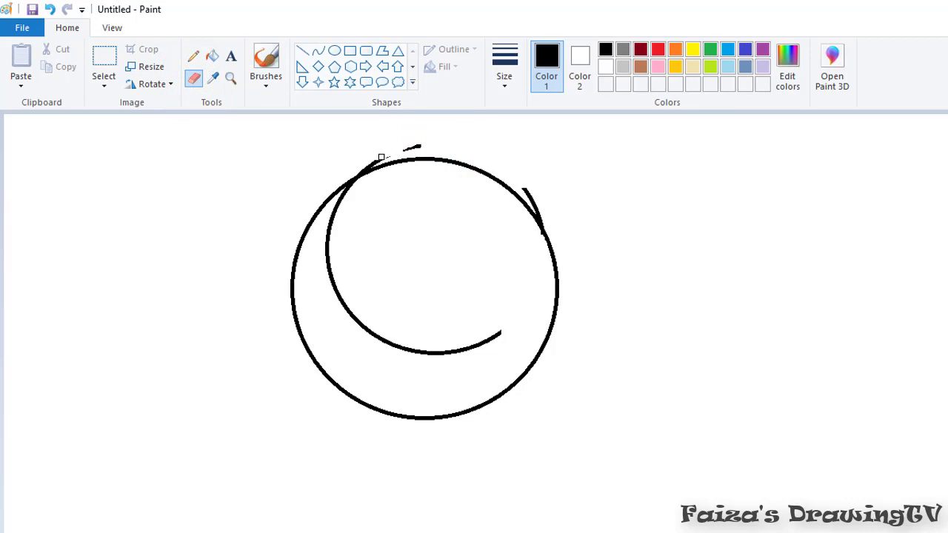
mouse_move(513, 183)
left_mouse_down()
mouse_move(541, 215)
mouse_move(549, 209)
mouse_move(524, 186)
mouse_move(543, 215)
mouse_move(565, 186)
mouse_move(567, 231)
mouse_move(542, 218)
left_mouse_up()
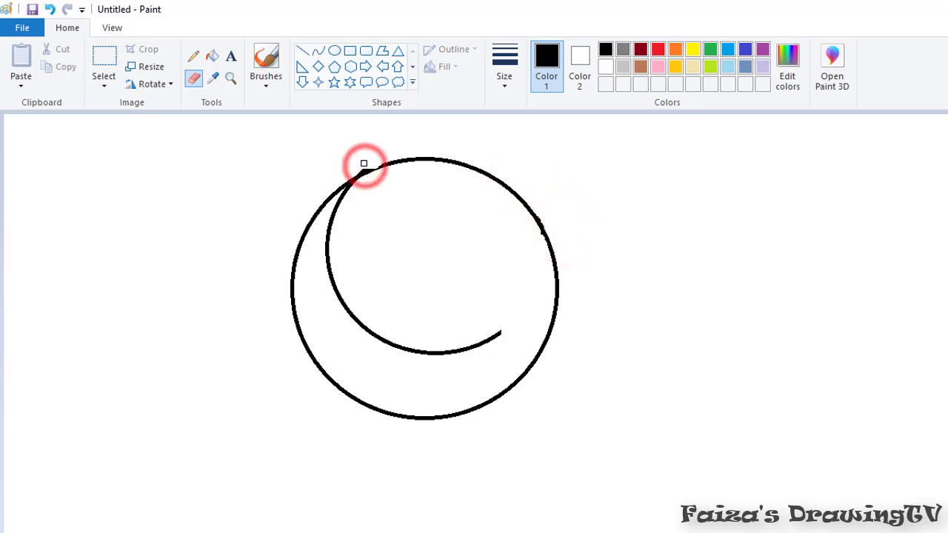
left_click(364, 166)
left_click(318, 50)
left_click_drag(385, 165, 363, 173)
left_click(194, 79)
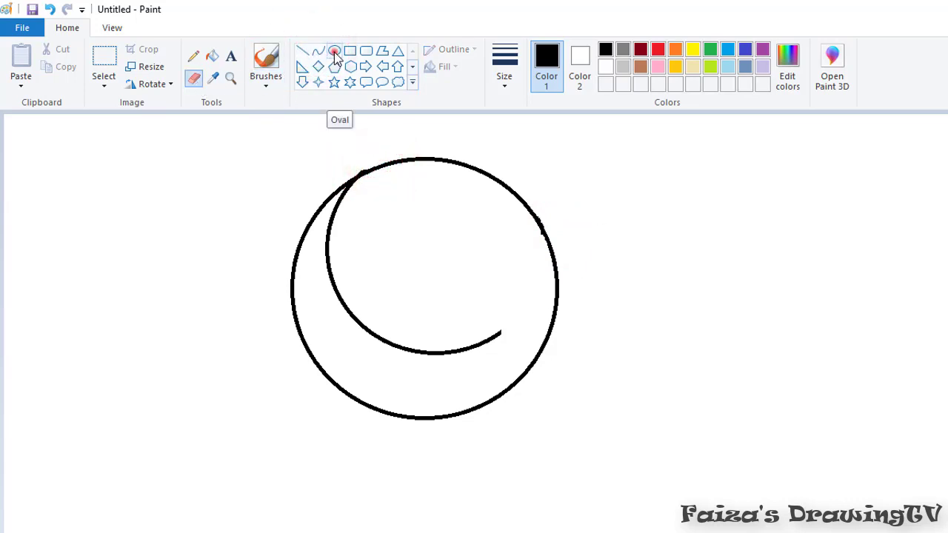
Draw a smaller circle inside the shell, enlarge it and position it so its base meets the inner curve's end
left_click_drag(391, 239, 516, 352)
left_click_drag(392, 242, 368, 208)
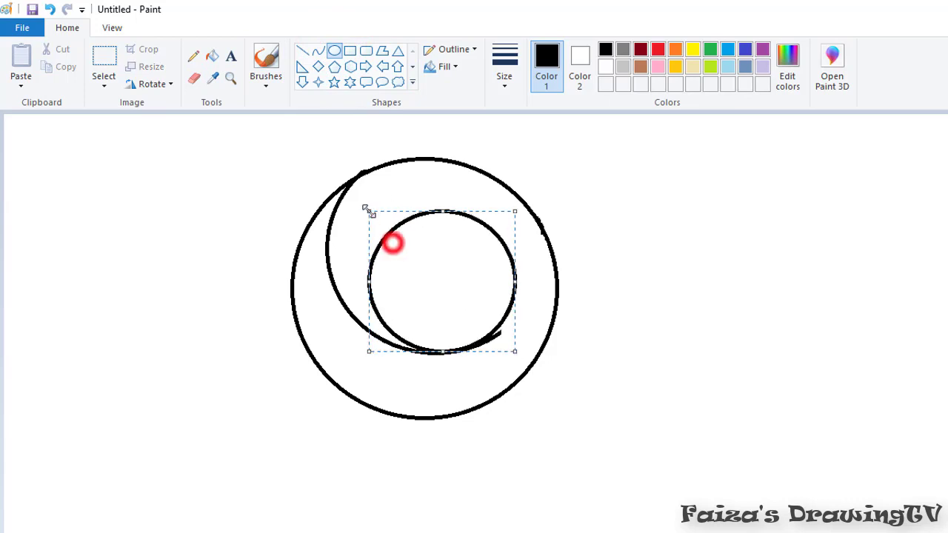
left_click_drag(415, 247, 425, 246)
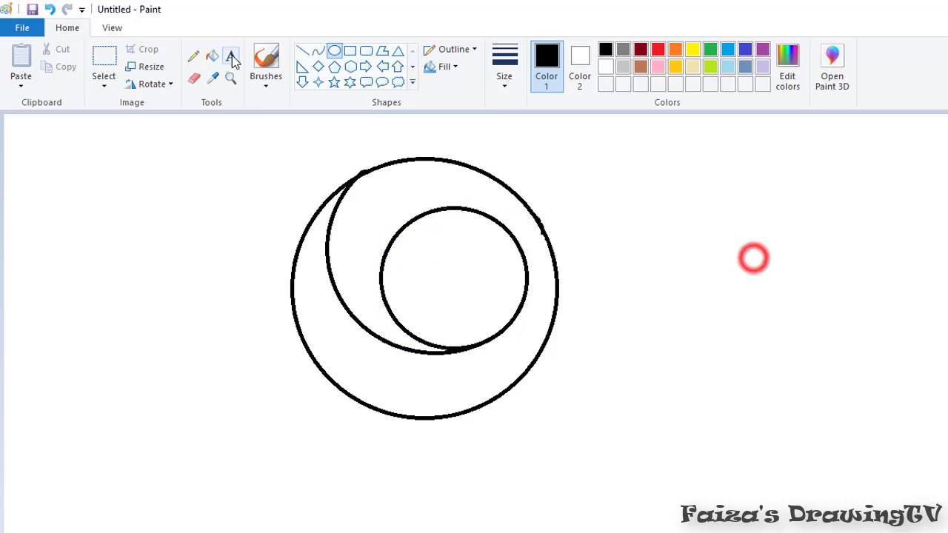
Erase the smaller circle's lower-left arc so the rest continues the shell's spiral
left_click(195, 77)
left_click(448, 346)
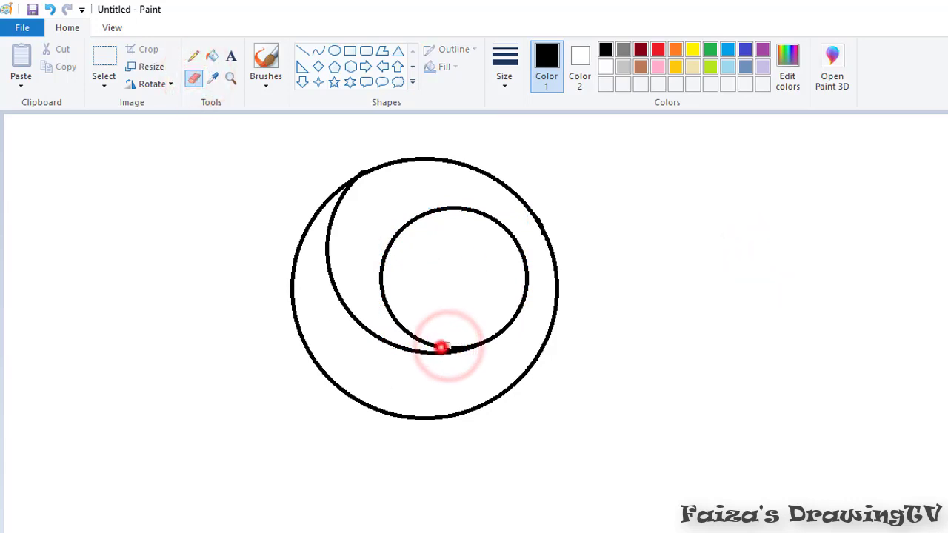
left_click(441, 347)
left_click(449, 346)
left_click(457, 345)
left_click(447, 346)
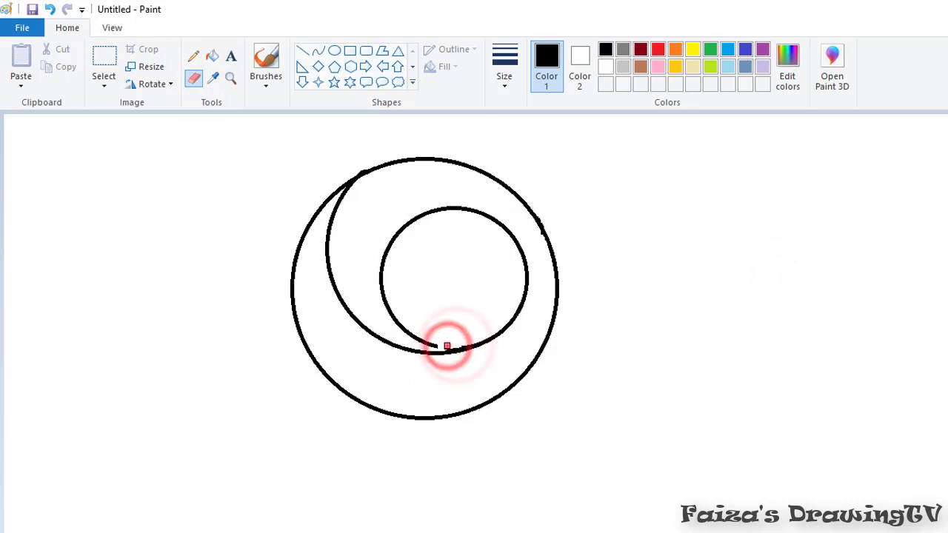
left_click(448, 347)
left_click(447, 348)
mouse_move(437, 345)
left_mouse_down()
mouse_move(393, 314)
mouse_move(383, 281)
left_mouse_up()
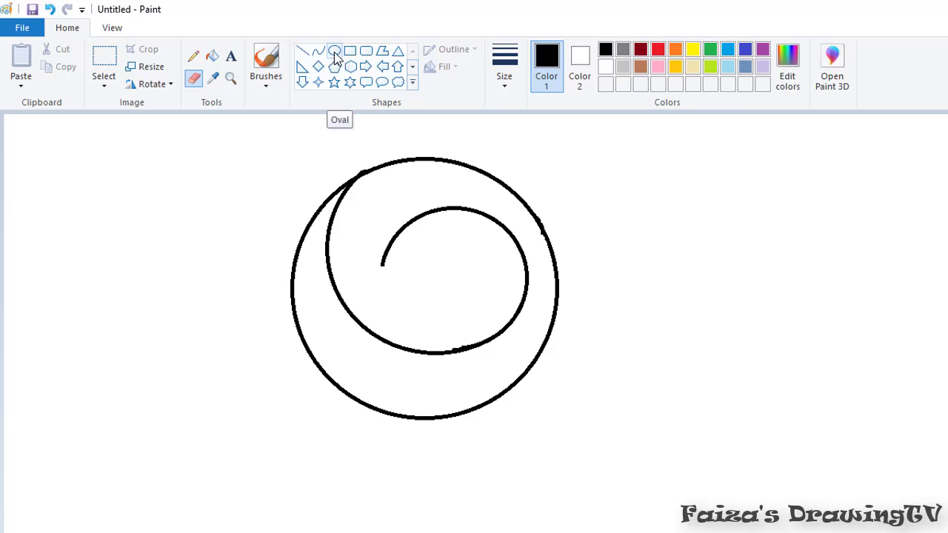
Draw a small oval at the spiral's inner end and erase its upper-left arc to complete the spiral
left_click_drag(403, 227, 474, 268)
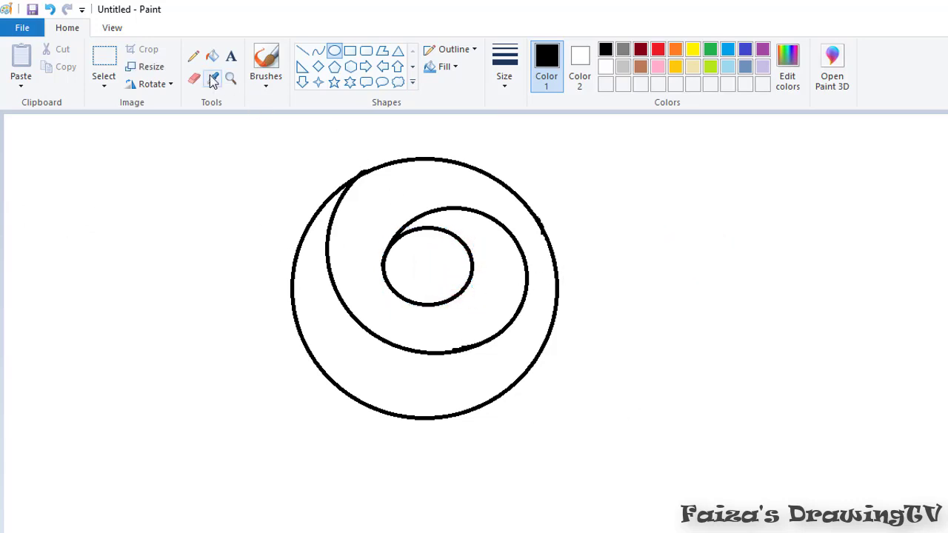
left_click(404, 237)
left_click(408, 234)
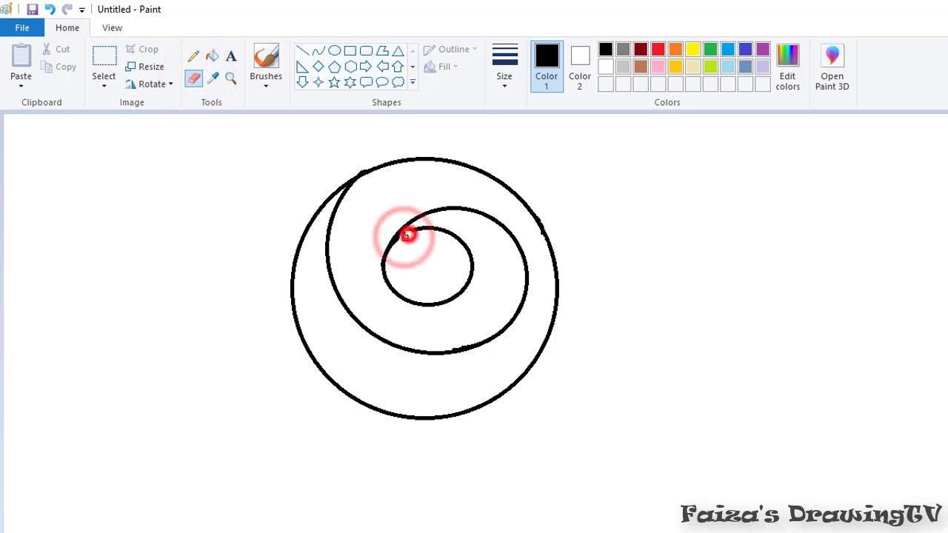
left_click(406, 237)
left_click(417, 231)
left_click(414, 232)
mouse_move(418, 231)
left_mouse_down()
mouse_move(426, 223)
mouse_move(445, 231)
left_mouse_up()
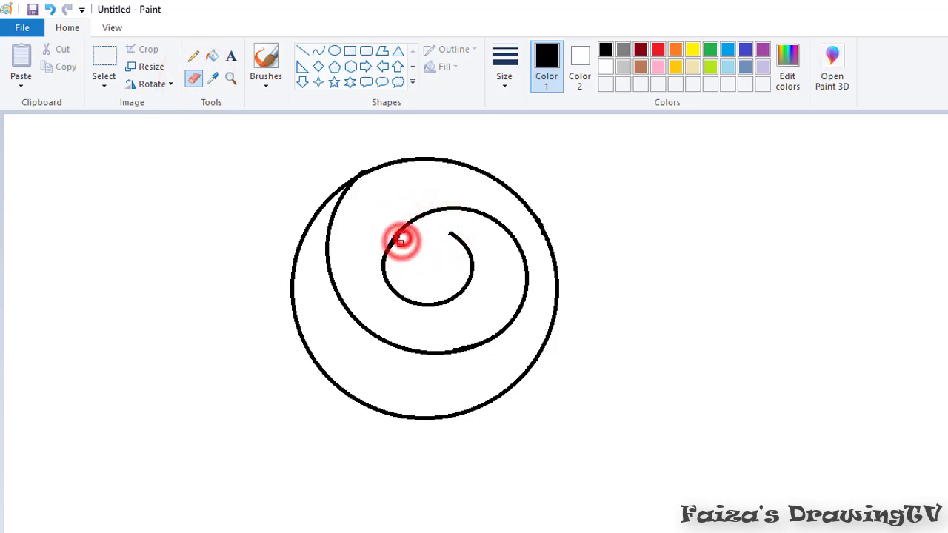
left_click(403, 240)
left_click(402, 239)
left_click(401, 241)
left_click(400, 242)
left_click(401, 242)
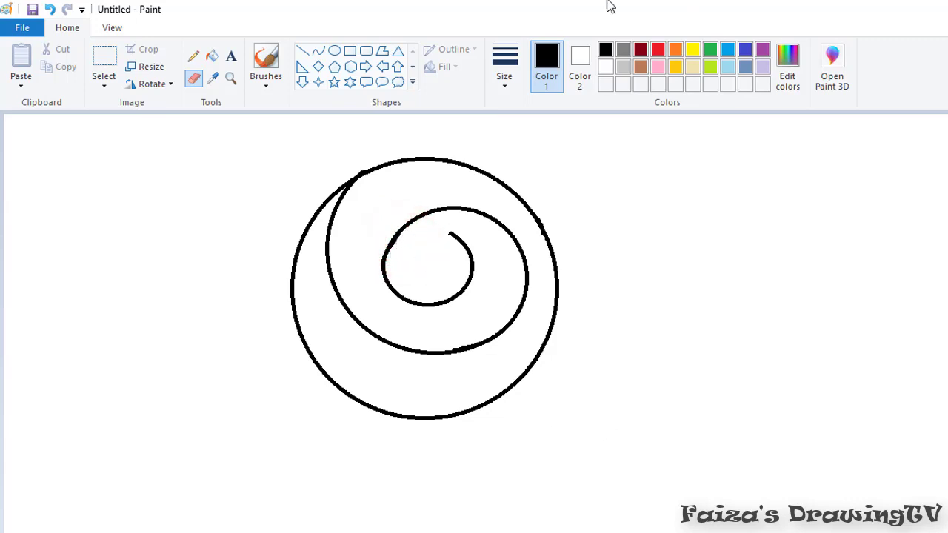
Draw a short inward-bending curve from the shell's lower-left edge down to a pointed tail tip
left_click_drag(337, 388, 290, 436)
left_click(325, 420)
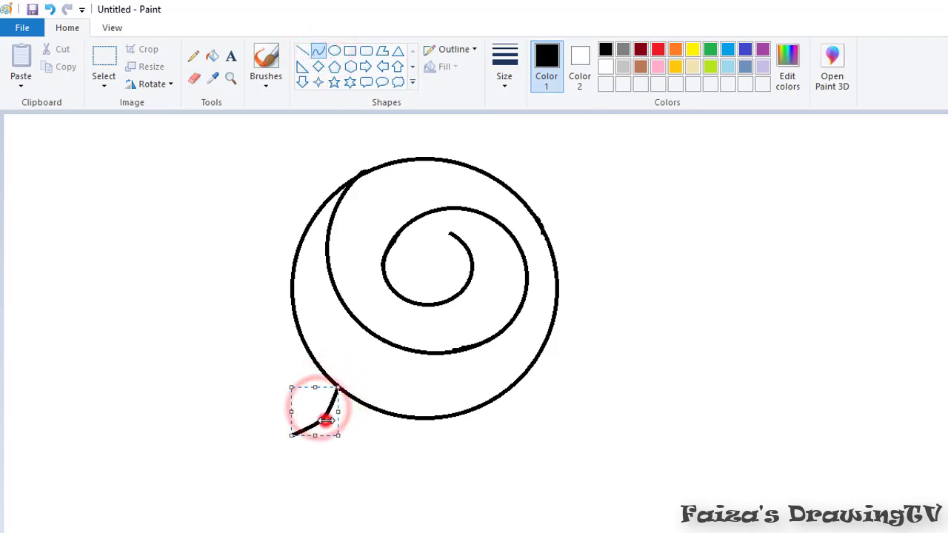
left_click(776, 310)
Draw the body's wavy underside beneath the shell as four joined downward curves starting at the tail tip
mouse_move(291, 436)
left_mouse_down()
mouse_move(356, 437)
mouse_move(325, 450)
mouse_move(423, 440)
mouse_move(390, 443)
mouse_move(390, 461)
mouse_move(438, 442)
mouse_move(494, 442)
left_mouse_up()
left_click(734, 366)
left_click(321, 48)
left_click(730, 383)
left_click_drag(455, 443, 460, 464)
left_click(655, 417)
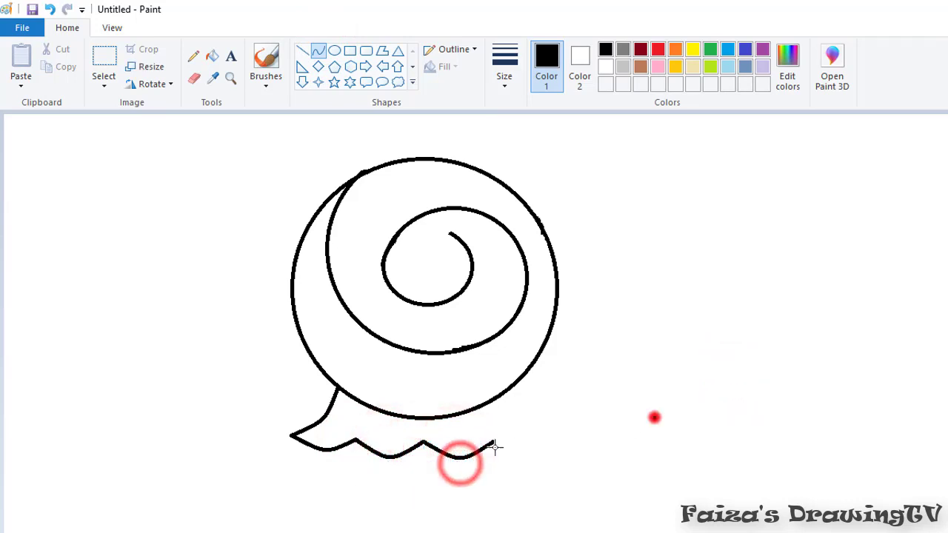
left_click(192, 80)
left_click(660, 423)
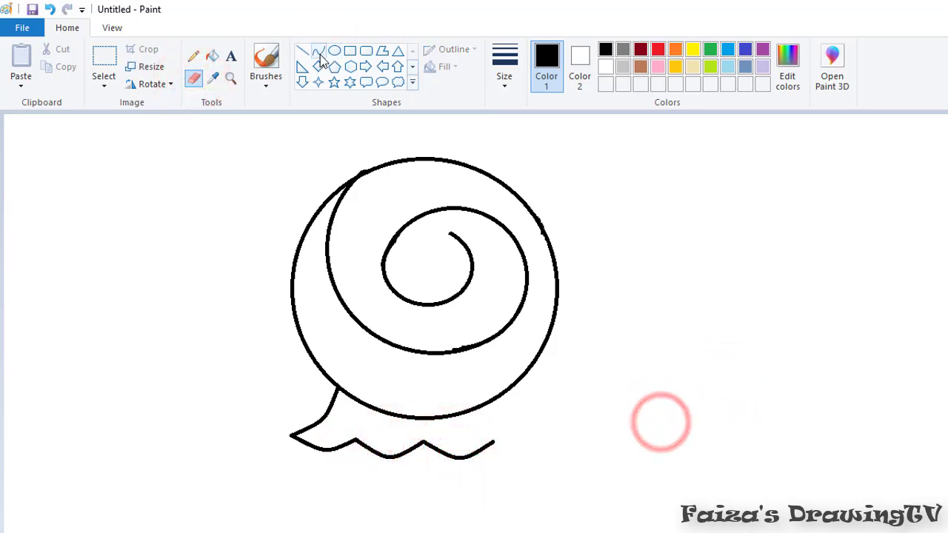
left_click(319, 51)
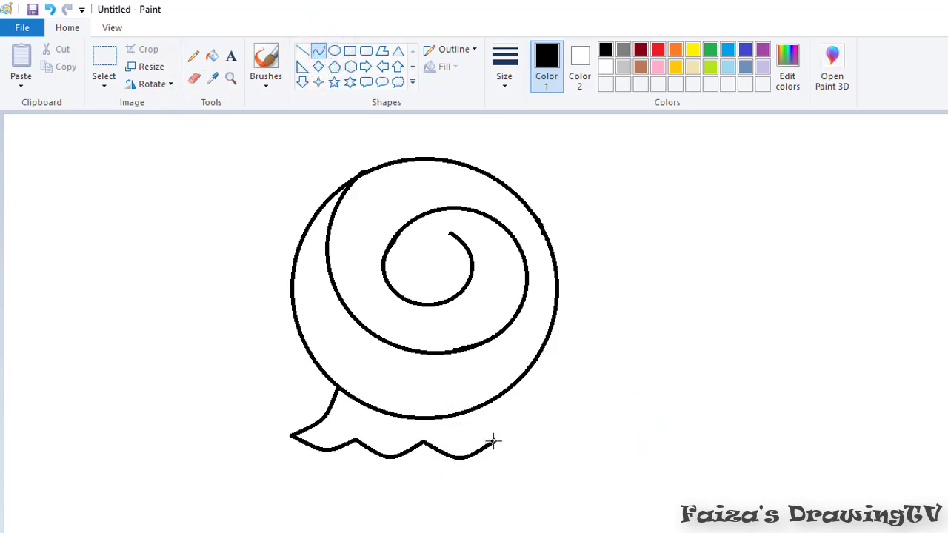
left_click_drag(575, 441, 538, 468)
left_click(700, 420)
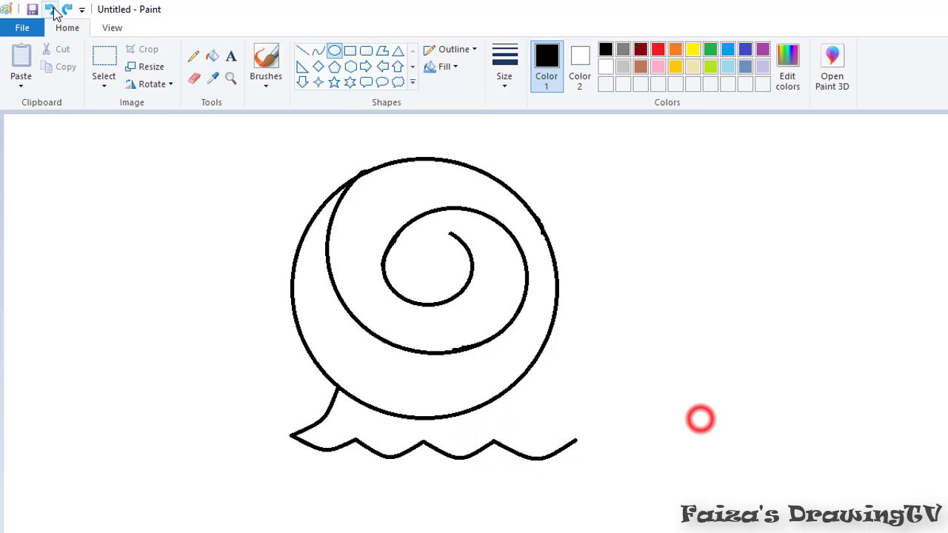
Draw an oval head and move it so it overlaps the shell's right edge
left_click(334, 50)
left_click_drag(675, 183, 774, 281)
left_click_drag(734, 242, 597, 297)
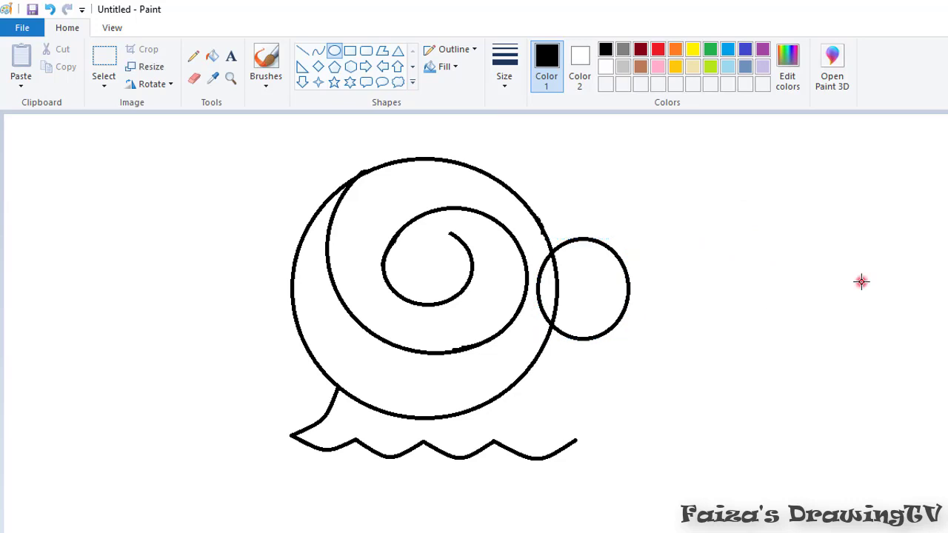
left_click(318, 50)
left_click_drag(630, 291, 575, 444)
key("ctrl+z")
Draw an outward-bulging curve from the head's right side to the end of the wavy underside
left_click(321, 51)
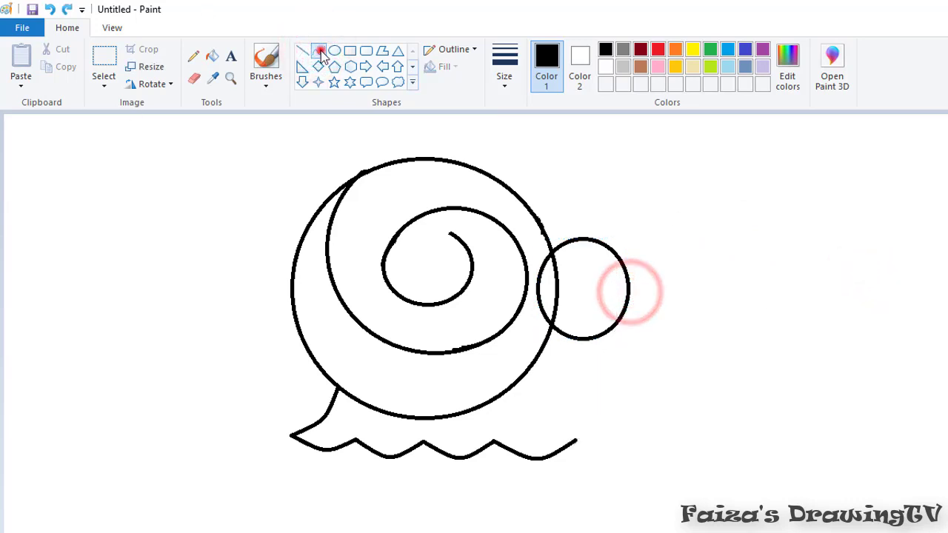
left_click_drag(629, 284, 575, 439)
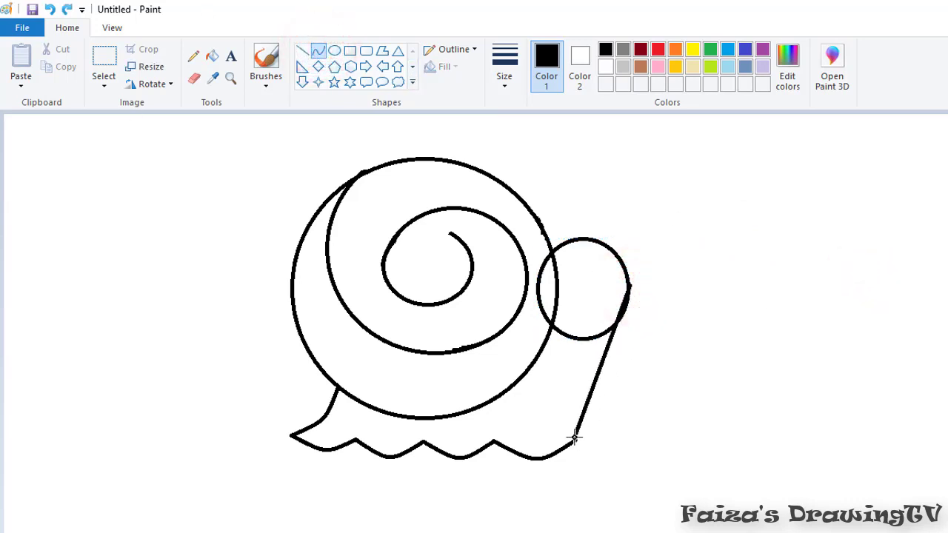
left_click_drag(607, 349, 628, 380)
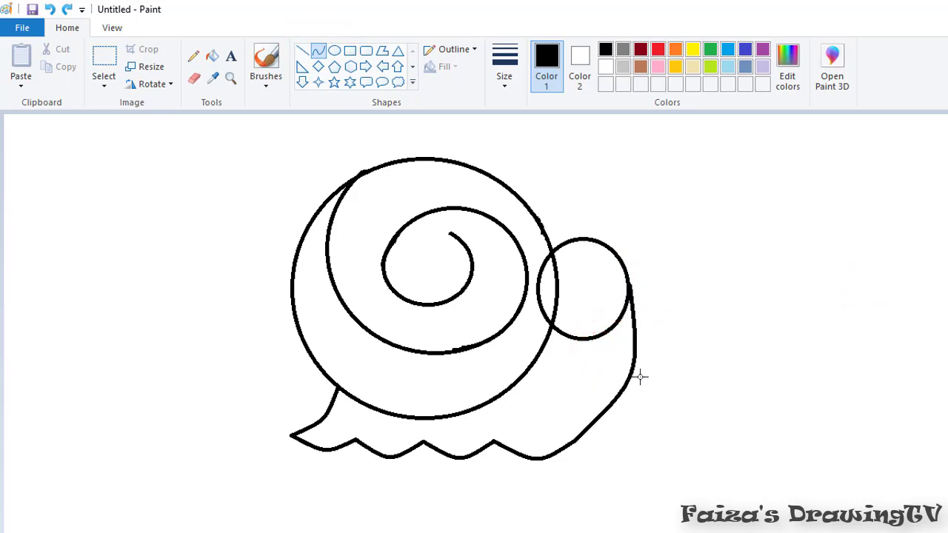
left_click_drag(630, 382, 606, 423)
left_click(847, 368)
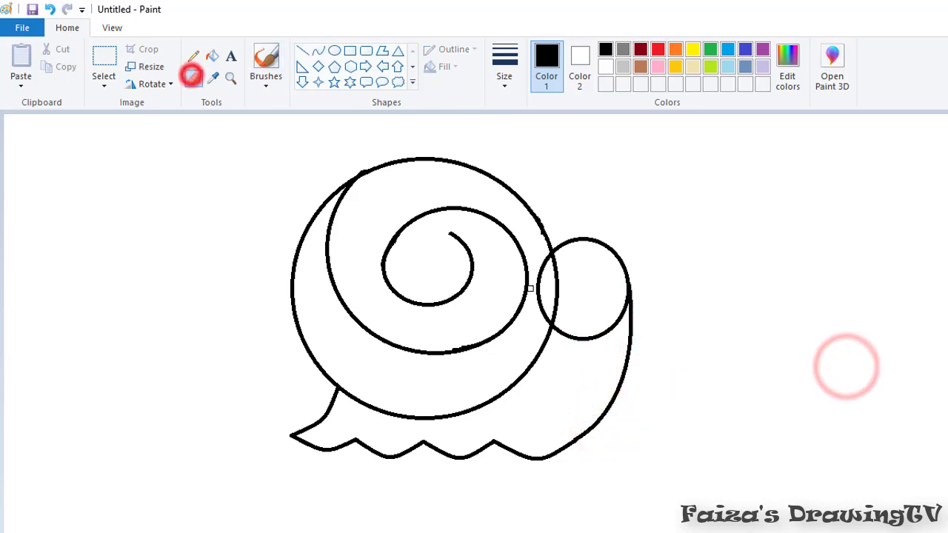
Erase the head oval's lower arc and the part overlapping the shell, merging the head with the body
left_click(194, 77)
mouse_move(603, 345)
left_mouse_down()
mouse_move(623, 333)
mouse_move(625, 302)
left_mouse_up()
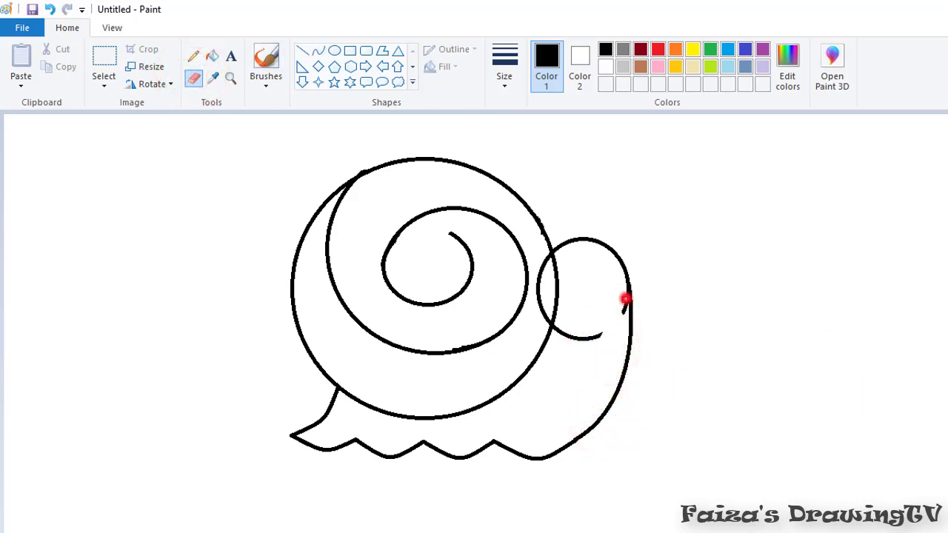
left_click(624, 312)
left_click(624, 309)
left_click(624, 295)
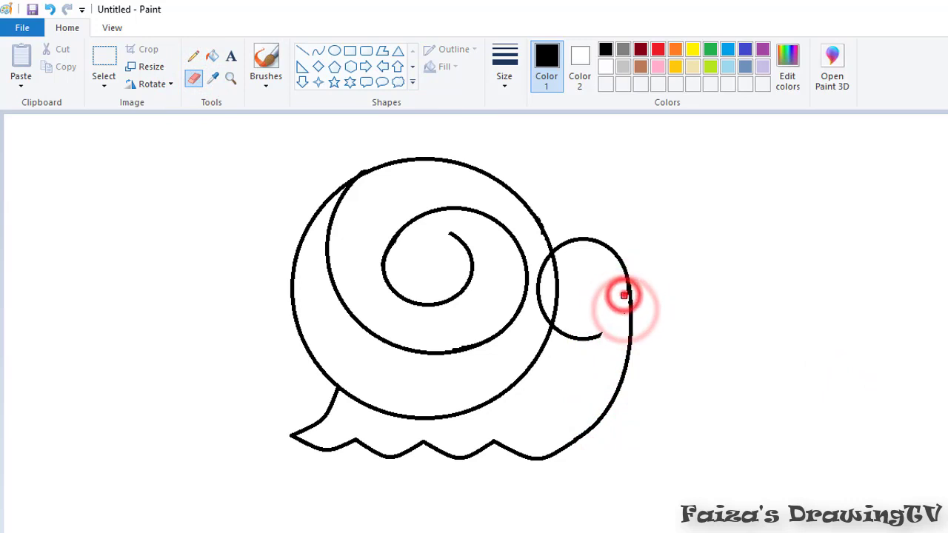
mouse_move(580, 358)
left_mouse_down()
mouse_move(590, 336)
mouse_move(560, 326)
left_mouse_up()
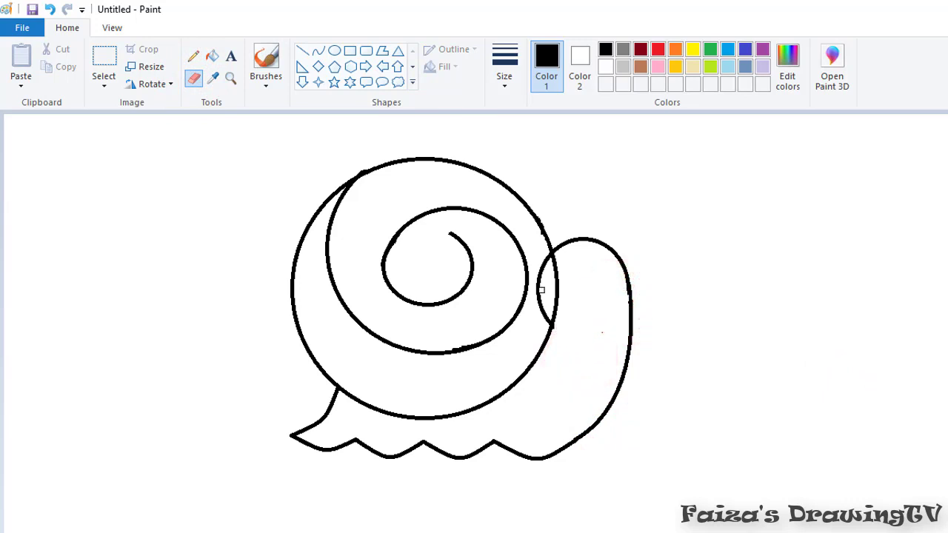
mouse_move(539, 294)
left_mouse_down()
mouse_move(543, 313)
mouse_move(542, 277)
left_mouse_up()
left_click(548, 258)
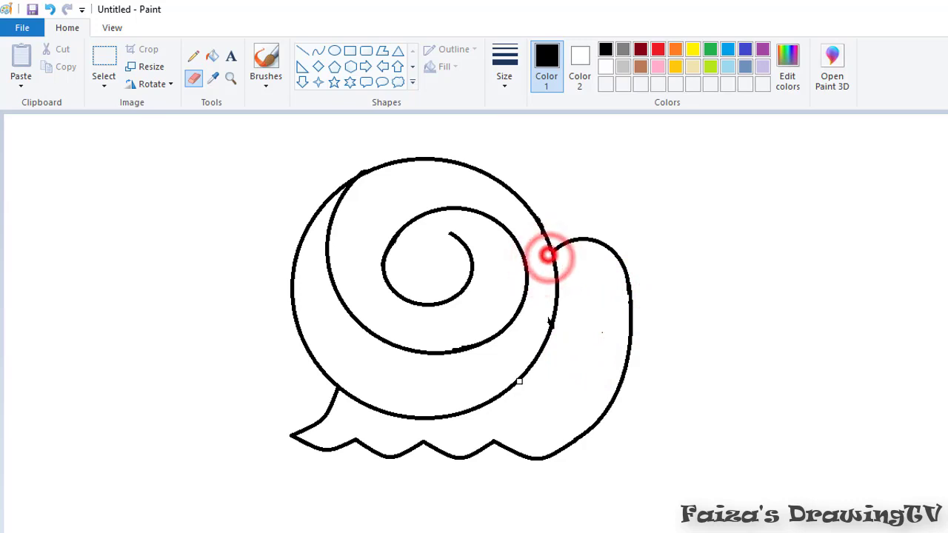
left_click(548, 321)
left_click(557, 329)
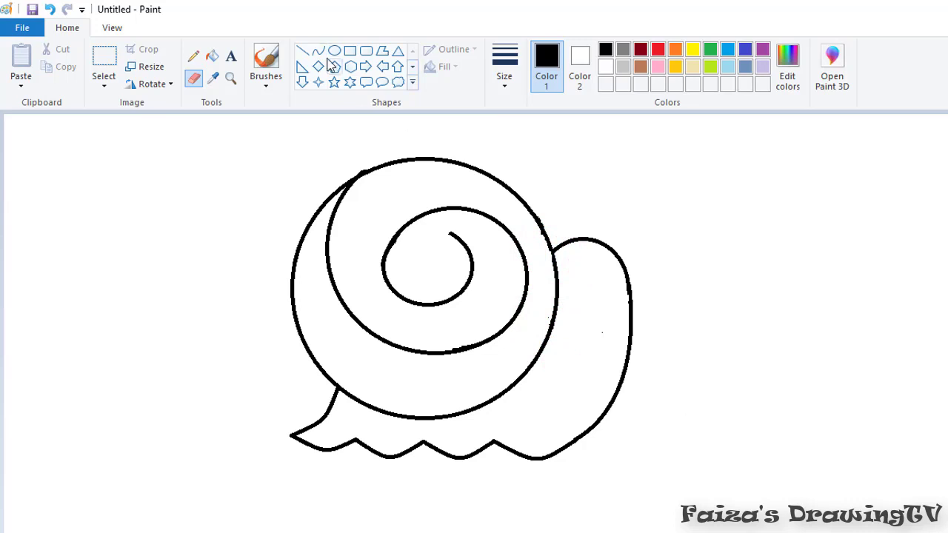
Draw two narrow upright oval eyes side by side on the snail's head
mouse_move(564, 258)
left_mouse_down()
mouse_move(582, 292)
mouse_move(576, 303)
mouse_move(620, 311)
left_mouse_up()
left_click(56, 11)
left_click(337, 51)
left_click(777, 287)
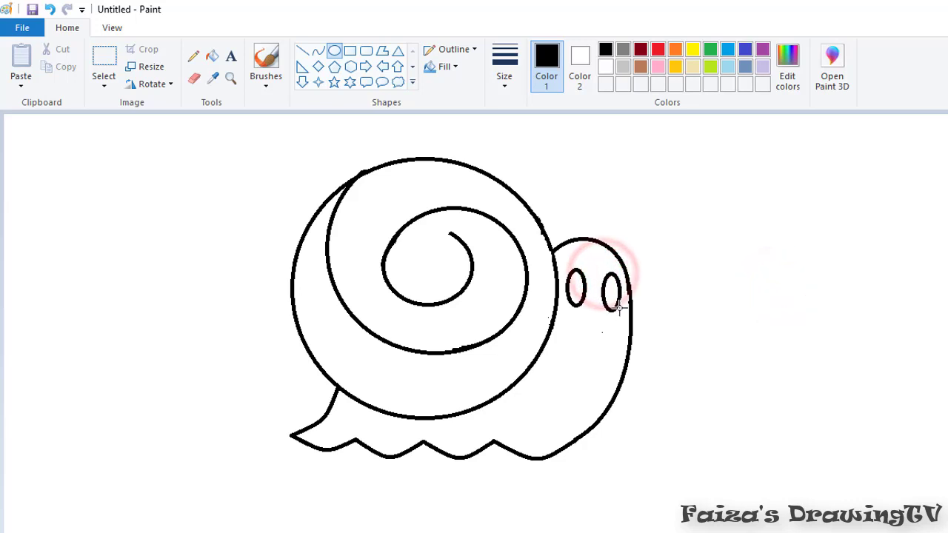
left_click_drag(599, 264, 619, 302)
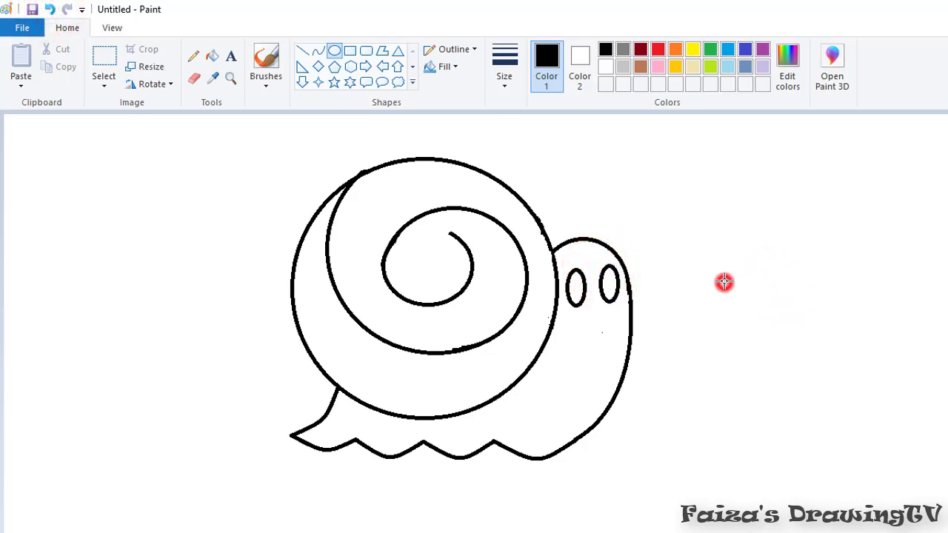
Draw a smaller oval pupil in the upper part of each eye
left_click_drag(568, 277, 583, 288)
left_click(51, 10)
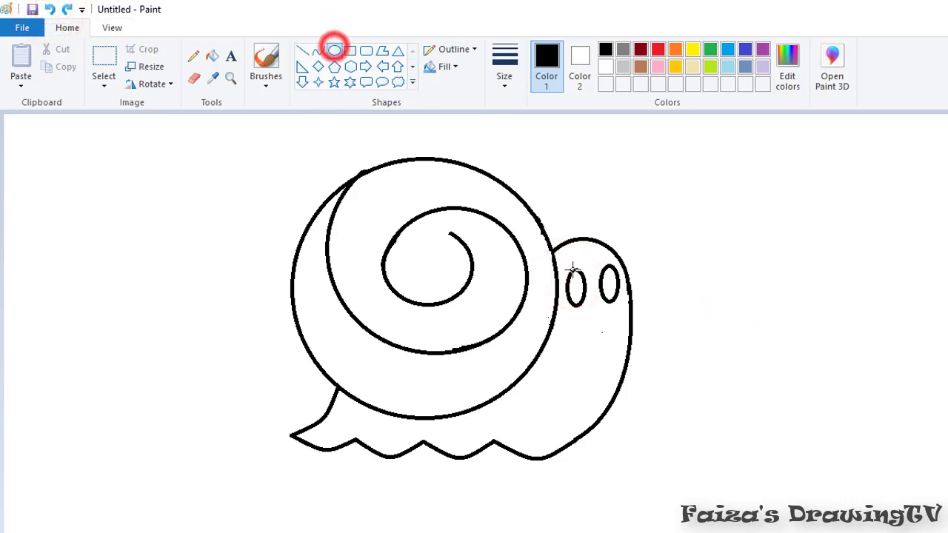
mouse_move(572, 269)
left_mouse_down()
mouse_move(581, 293)
mouse_move(614, 291)
left_mouse_up()
left_click(748, 256)
left_click(334, 50)
left_click(740, 269)
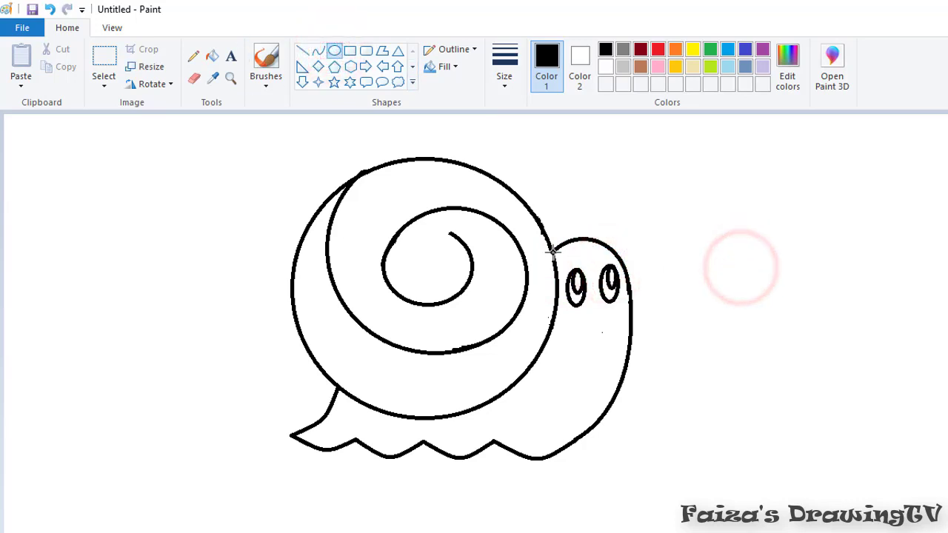
Draw a smiling mouth below the eyes as a single downward-bending curve
left_click_drag(570, 346, 619, 343)
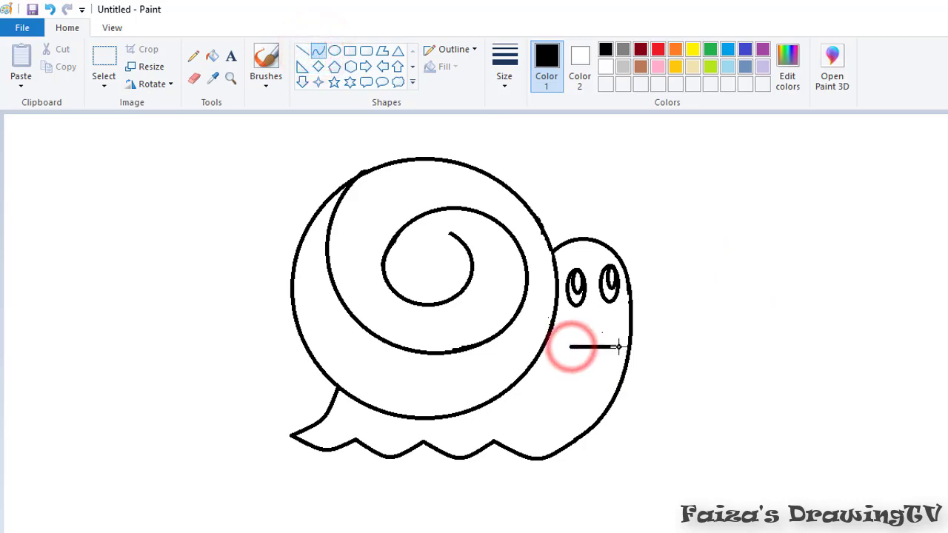
left_click_drag(598, 373, 597, 378)
left_click(598, 367)
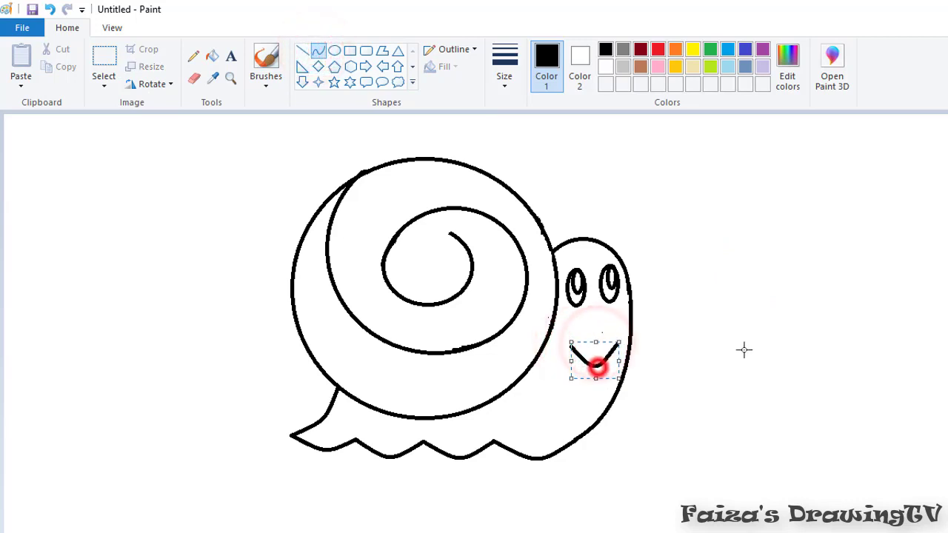
left_click(750, 348)
Draw a long wavy curve from the shell's lower-left edge out to the left for a longer tail
left_click(319, 52)
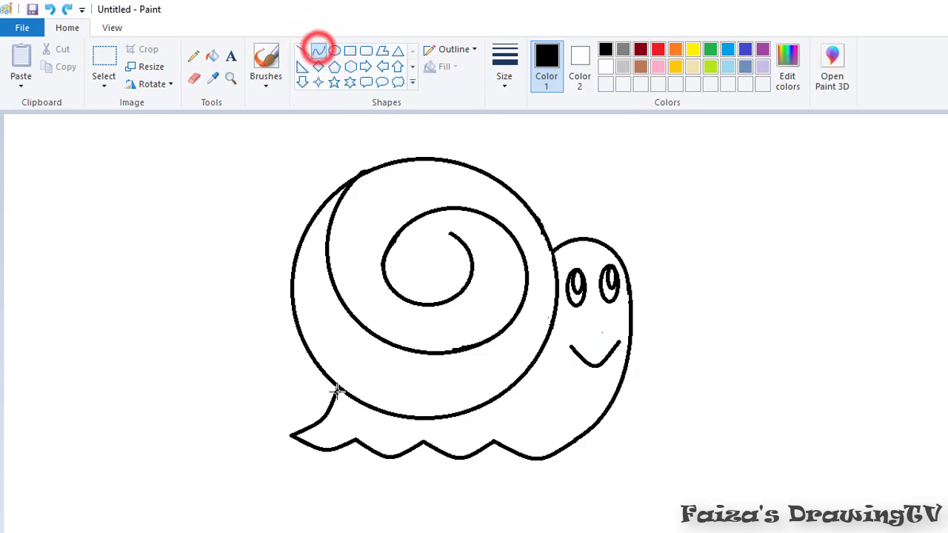
left_click_drag(337, 389, 234, 362)
left_click(232, 353)
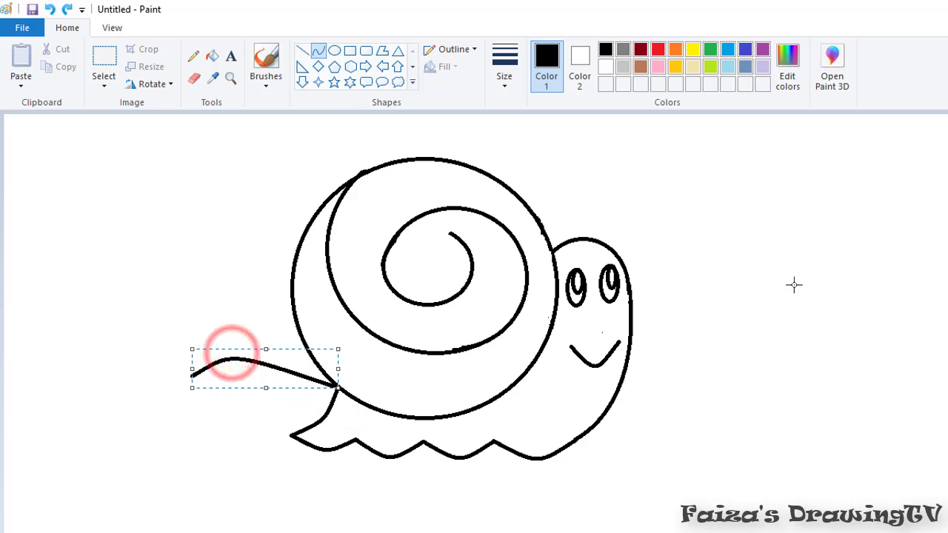
Draw two curved edges from the stem behind the snail, one up to the shell and one down to the snail's tail
left_click(316, 52)
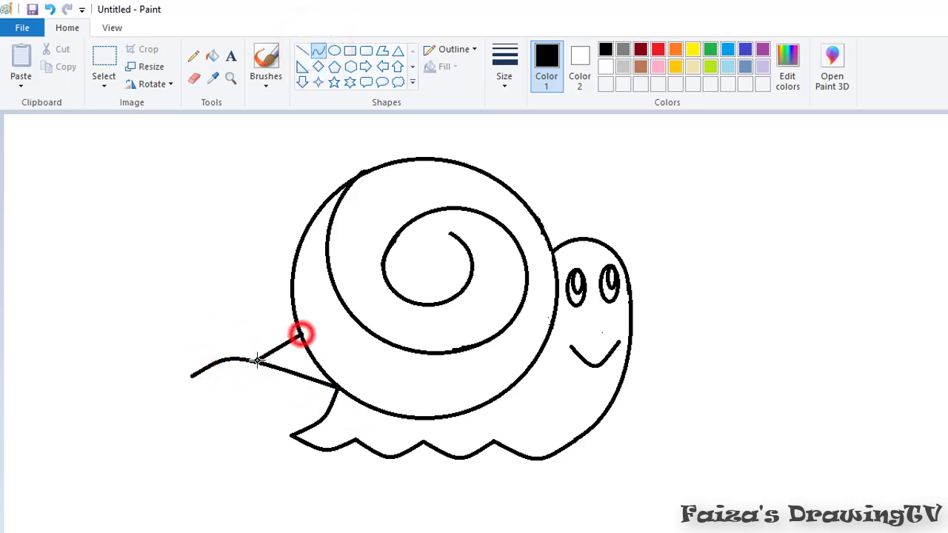
left_click_drag(257, 361, 283, 355)
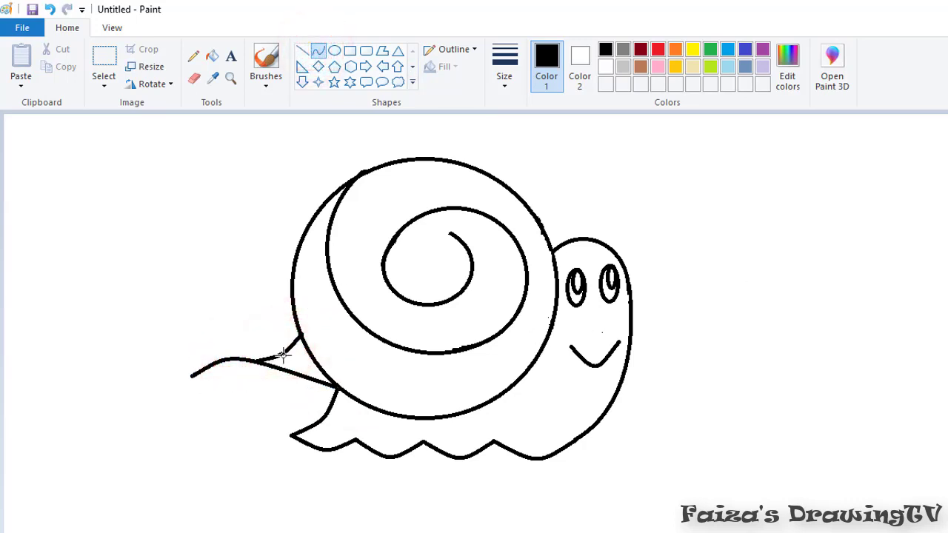
left_click(317, 51)
mouse_move(285, 419)
left_mouse_down()
mouse_move(310, 426)
mouse_move(264, 390)
left_mouse_up()
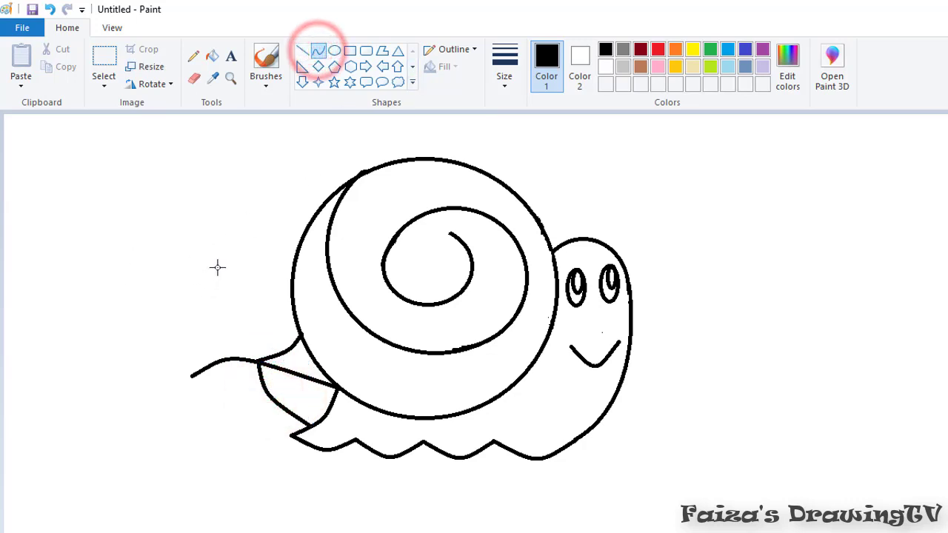
Draw a curved midrib rising from the stem's outer end and a curve bulging left of it as the small leaf's first side
left_click_drag(191, 372, 192, 375)
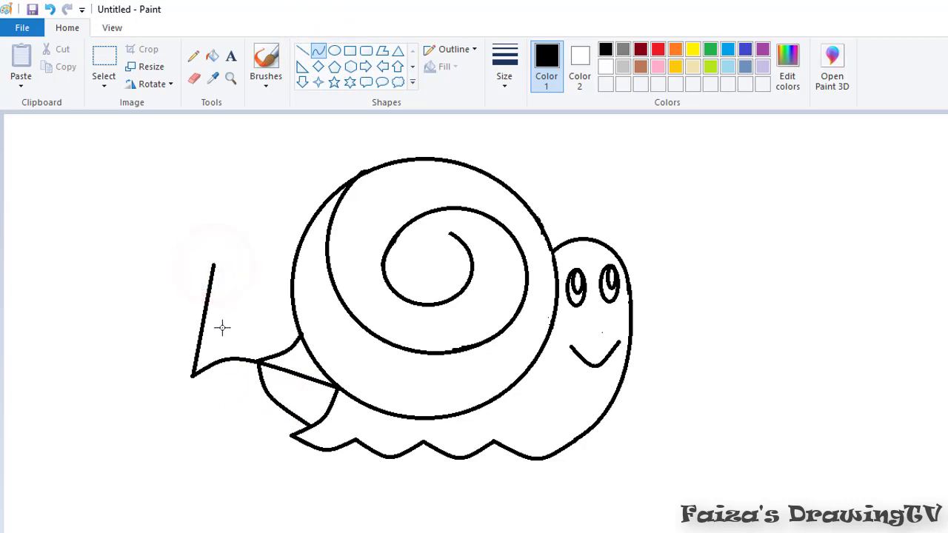
left_click(223, 306)
left_click(317, 52)
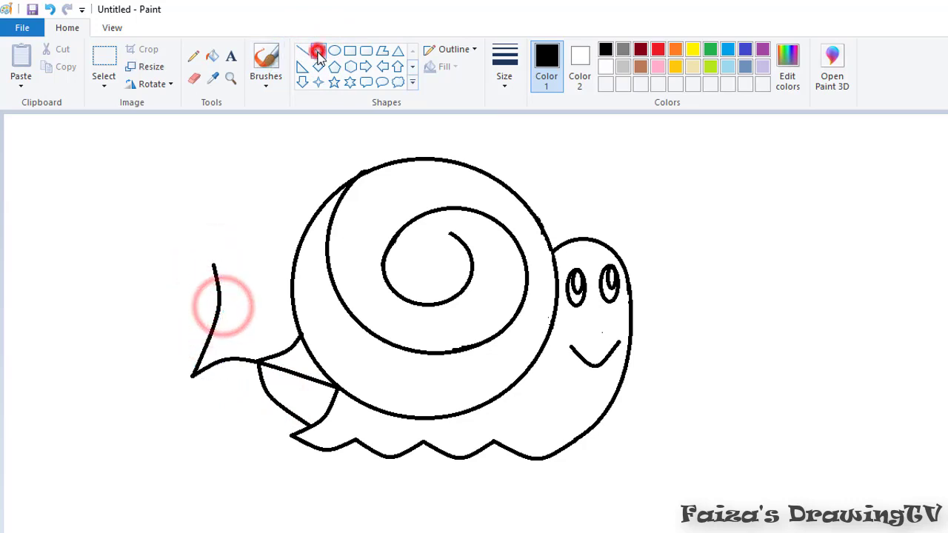
left_click_drag(214, 265, 213, 271)
left_click_drag(208, 348, 206, 351)
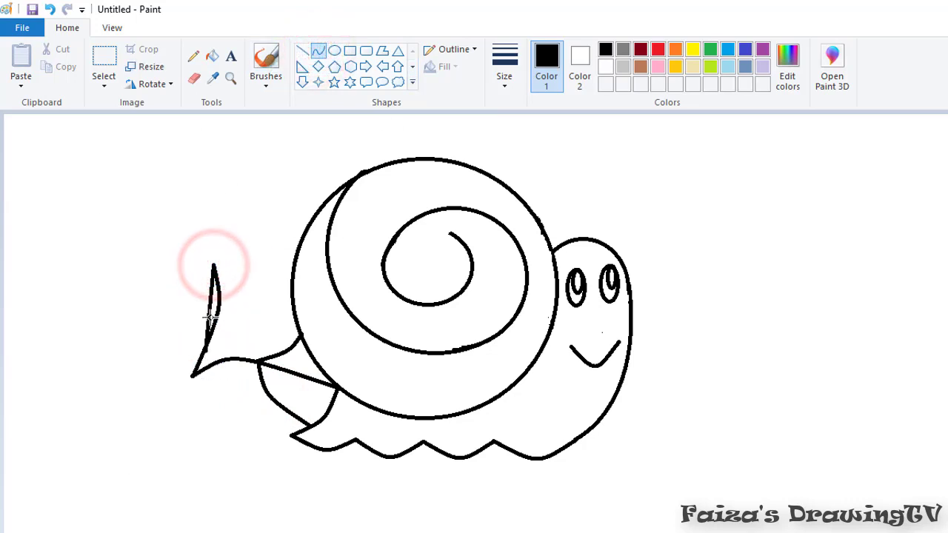
left_click(188, 310)
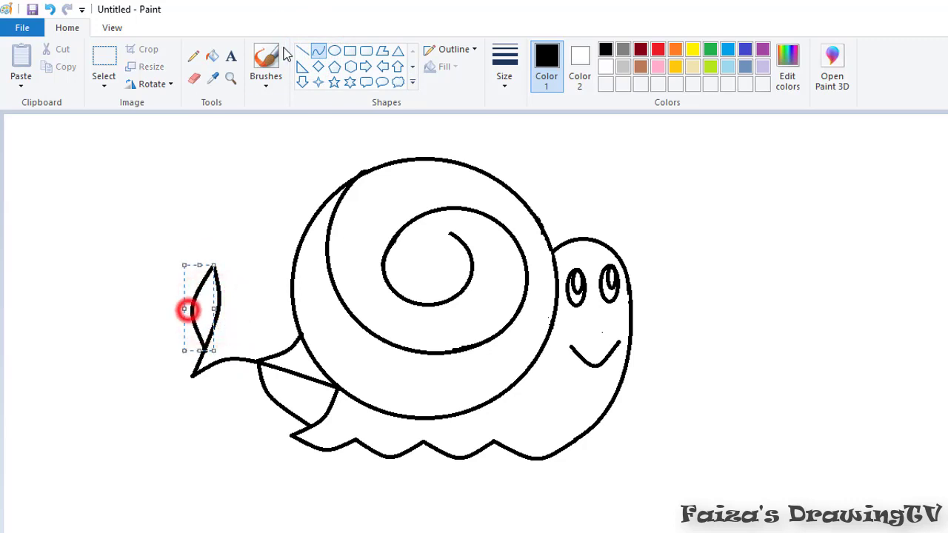
Close the small leaf with a curve bulging right, and add slanted straight veins on both sides of its midrib
left_click(314, 49)
left_click_drag(214, 266, 212, 335)
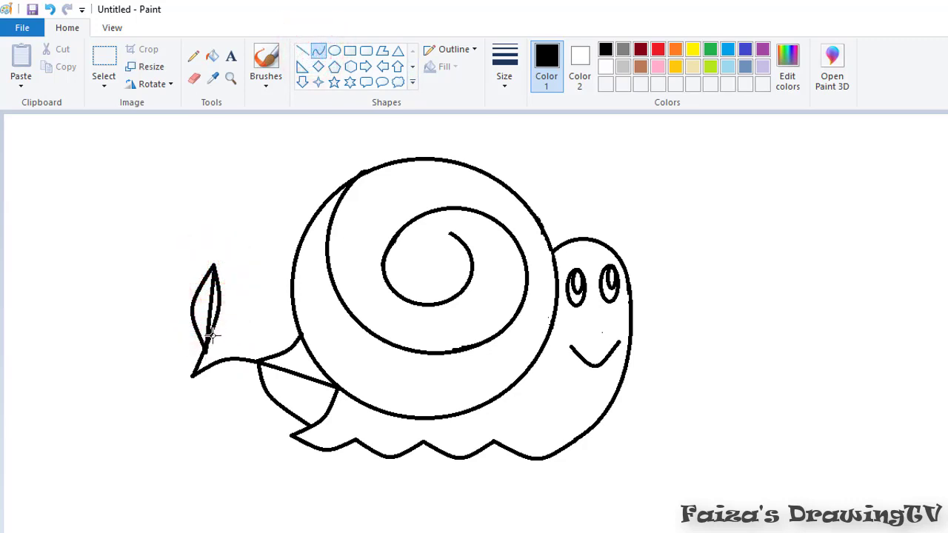
mouse_move(238, 306)
left_mouse_down()
mouse_move(253, 306)
mouse_move(218, 308)
mouse_move(212, 330)
mouse_move(219, 309)
left_mouse_up()
left_click(318, 50)
left_click(302, 49)
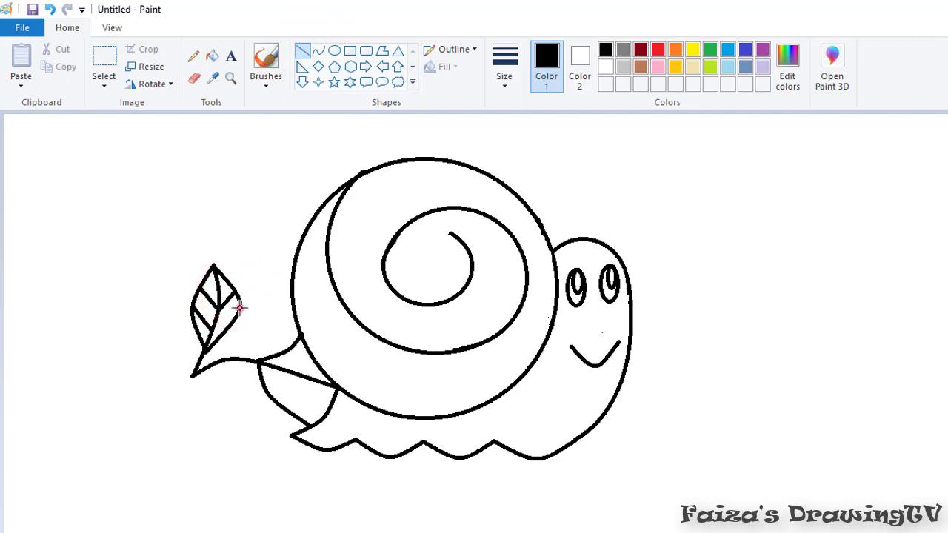
Draw three joined downward-bulging curves beneath the snail's body as the wavy lower edge of a large leaf
left_click(318, 49)
left_click_drag(331, 449, 418, 480)
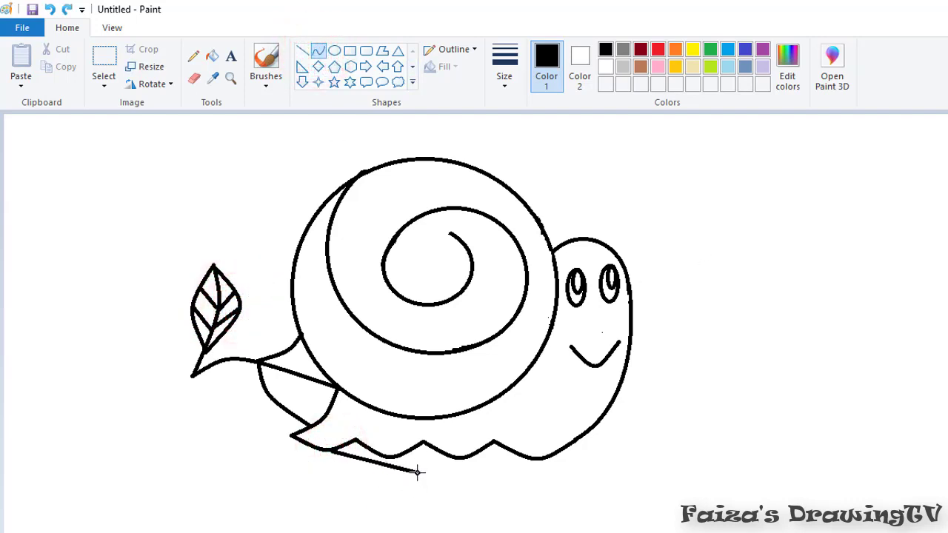
left_click(369, 485)
left_click(317, 53)
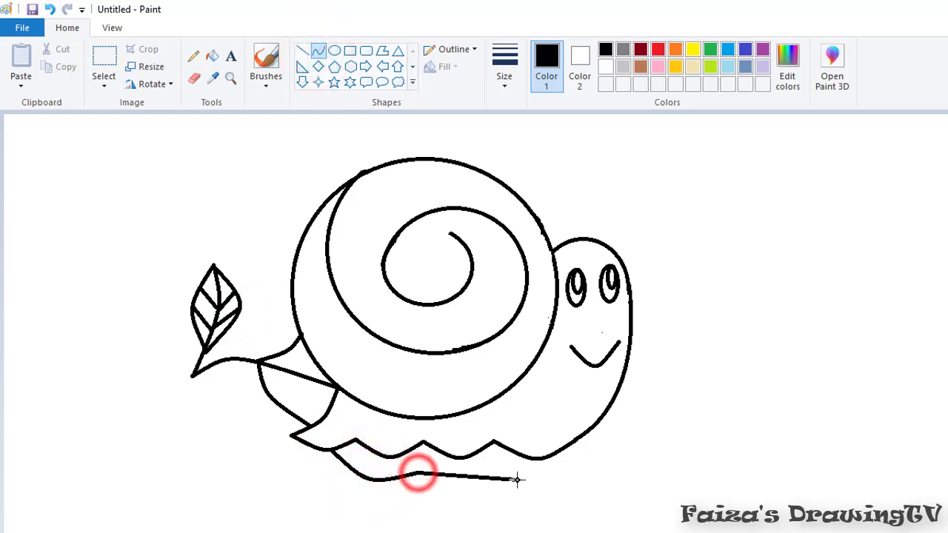
left_click_drag(466, 479, 470, 502)
left_click(470, 503)
left_click(325, 50)
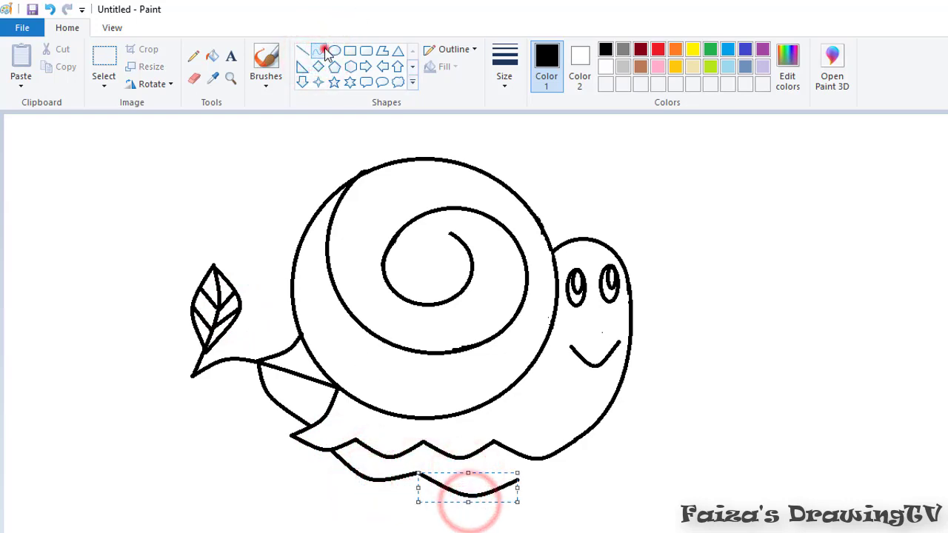
left_click_drag(517, 480, 569, 496)
left_click(568, 496)
Extend the large leaf's lower edge to a pointed tip in front of the snail and curve its upper edge back to the body
left_click(323, 51)
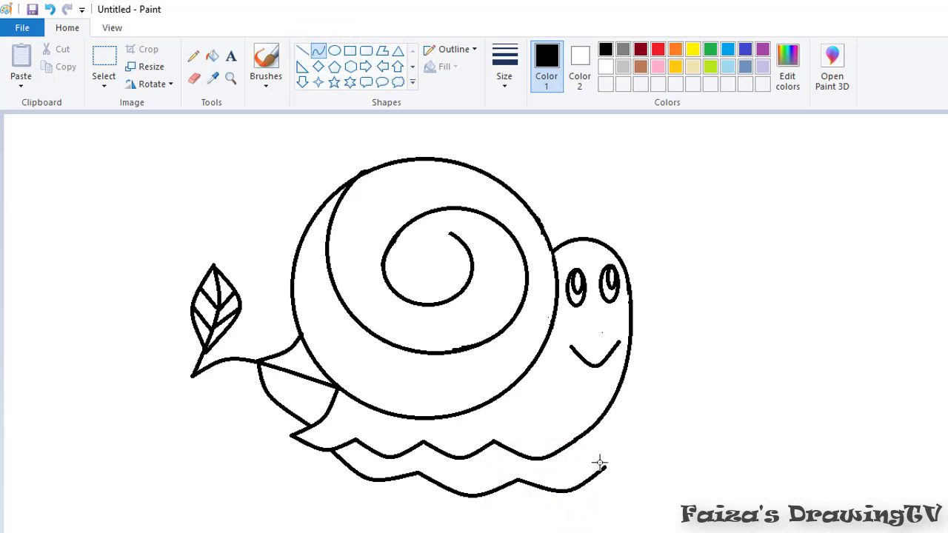
left_click_drag(606, 466, 694, 404)
left_click_drag(674, 446, 648, 405)
mouse_move(695, 405)
left_mouse_down()
mouse_move(626, 365)
mouse_move(660, 372)
mouse_move(659, 363)
left_mouse_up()
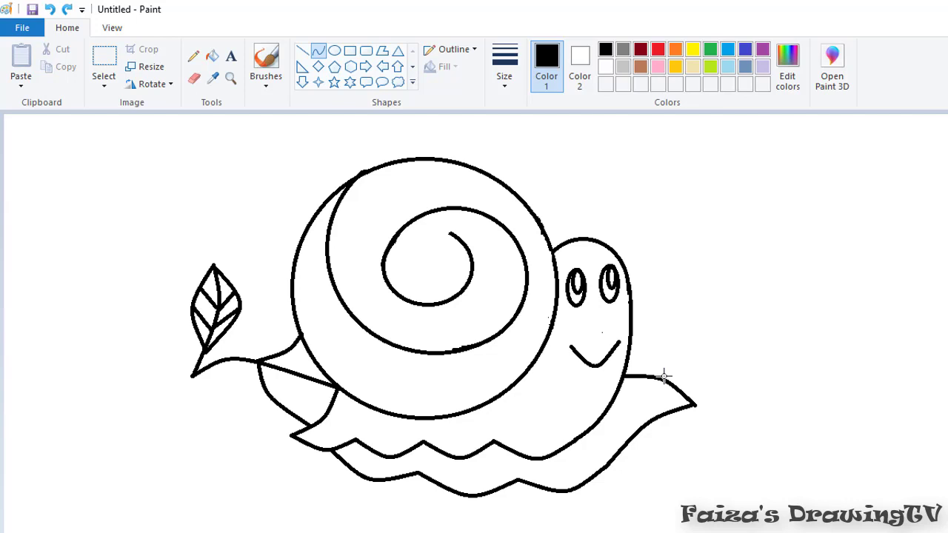
left_click(813, 364)
Draw a curved midrib from the large leaf's tip to the snail's body, with one curved side vein above and one below it
left_click(318, 51)
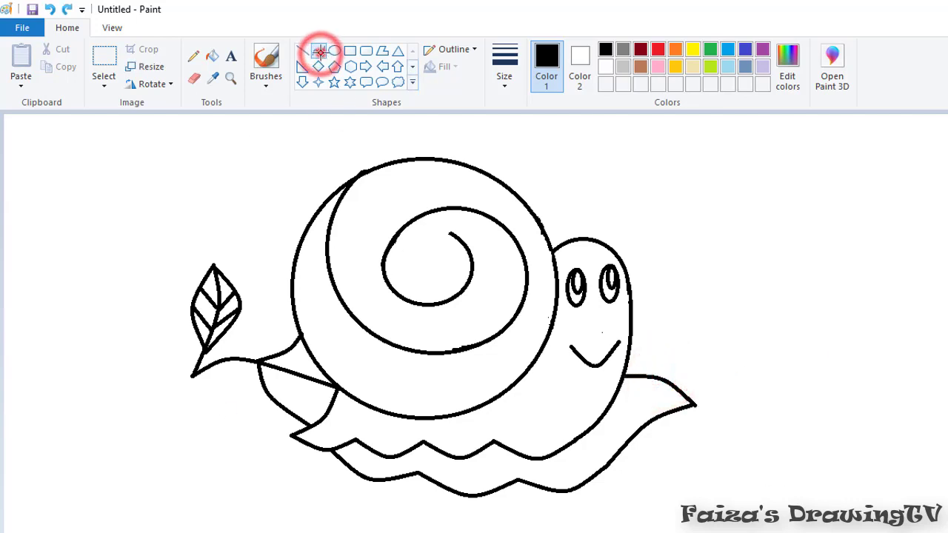
mouse_move(692, 404)
left_mouse_down()
mouse_move(609, 405)
mouse_move(643, 396)
left_mouse_up()
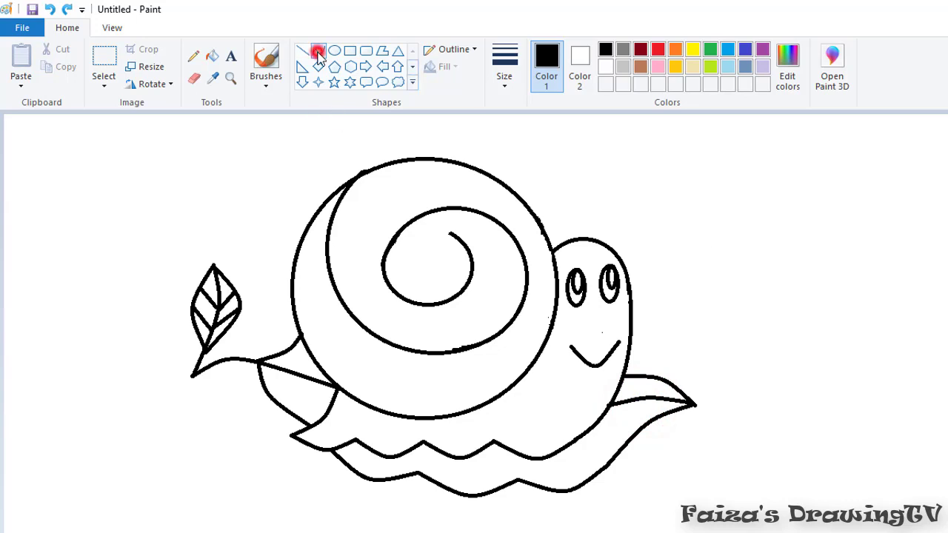
left_click_drag(610, 404, 656, 378)
left_click(641, 387)
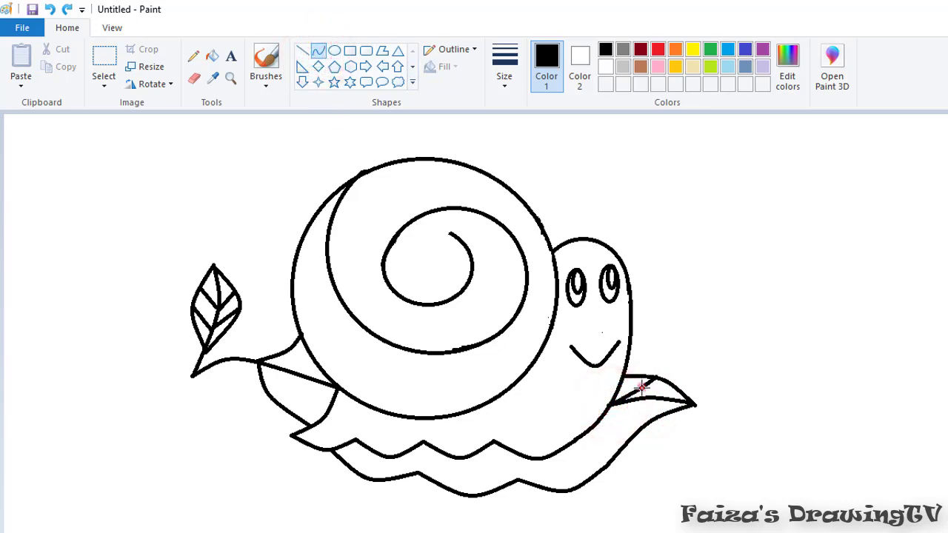
left_click(646, 391)
left_click(730, 346)
left_click(321, 50)
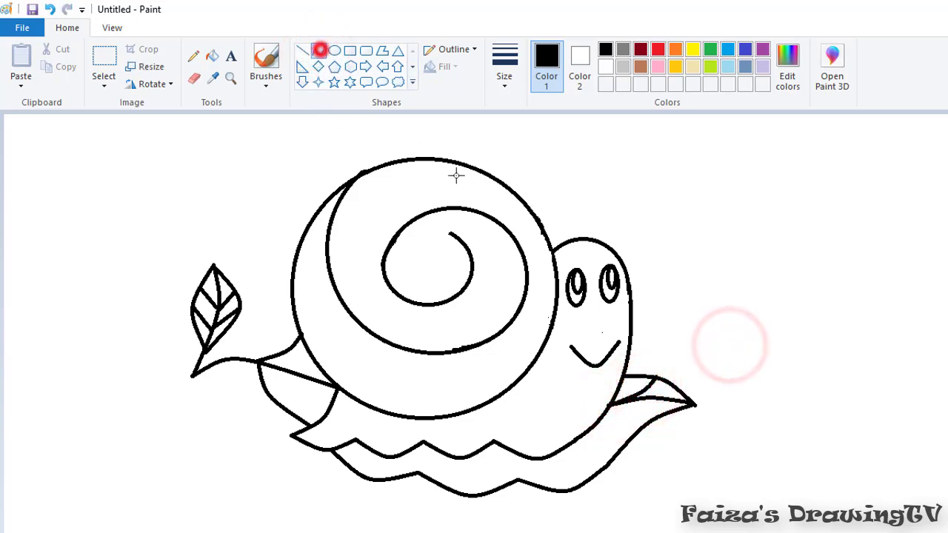
mouse_move(611, 405)
left_mouse_down()
mouse_move(660, 417)
mouse_move(648, 423)
mouse_move(635, 412)
left_mouse_up()
left_click(736, 338)
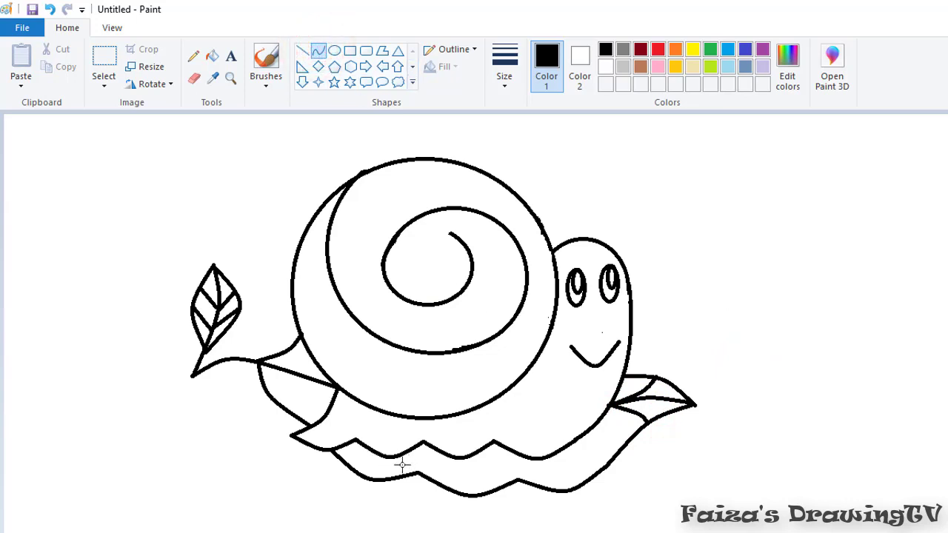
Draw three short curved veins between the snail's underside and the large leaf's lower edge
left_click_drag(406, 474, 415, 474)
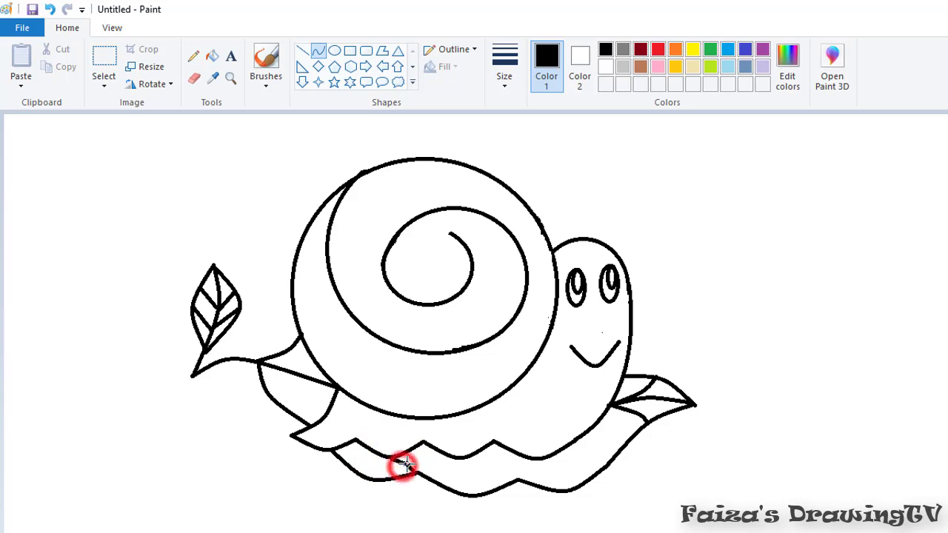
left_click(403, 467)
left_click(318, 49)
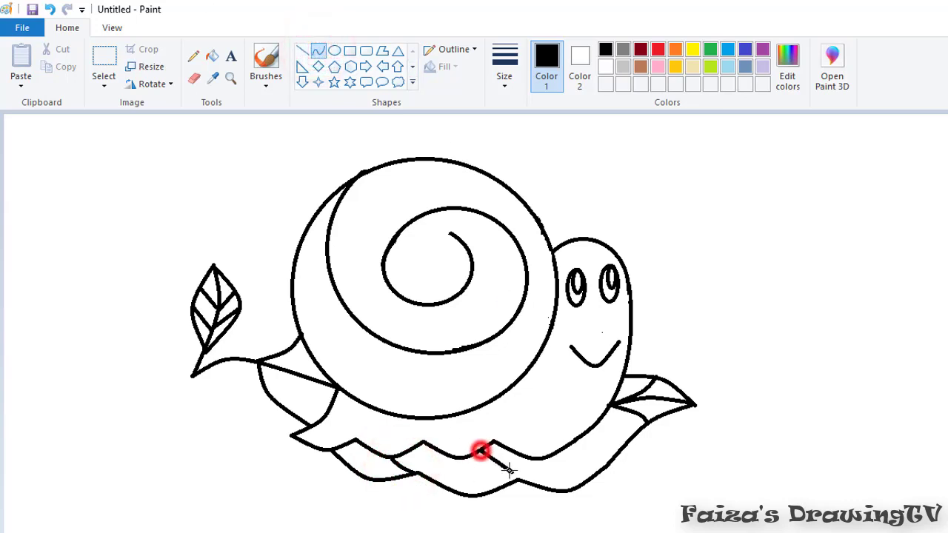
left_click_drag(509, 470, 590, 453)
left_click(318, 50)
left_click(591, 454)
left_click(787, 406)
left_click(788, 406)
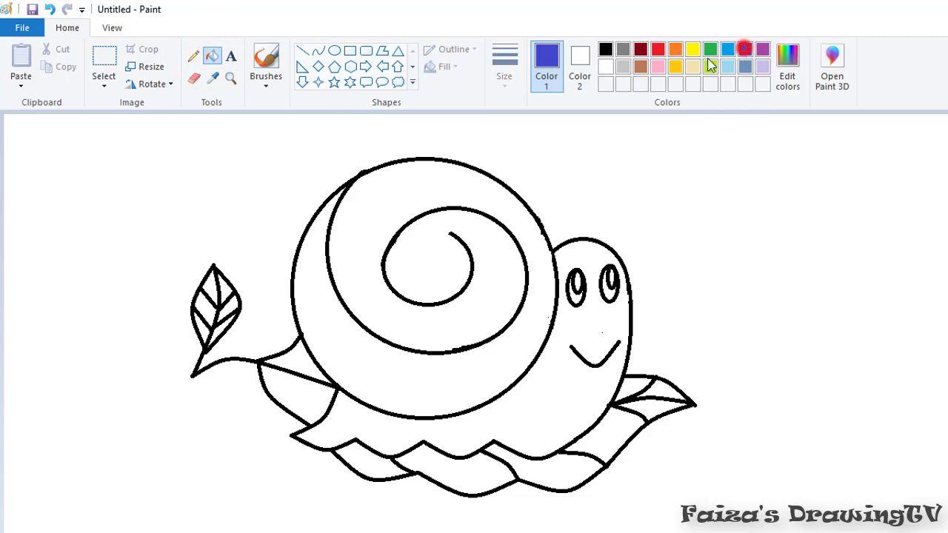
Fill both pupils with indigo and the snail's shell with purple
left_click(212, 56)
left_click(610, 278)
left_click(577, 280)
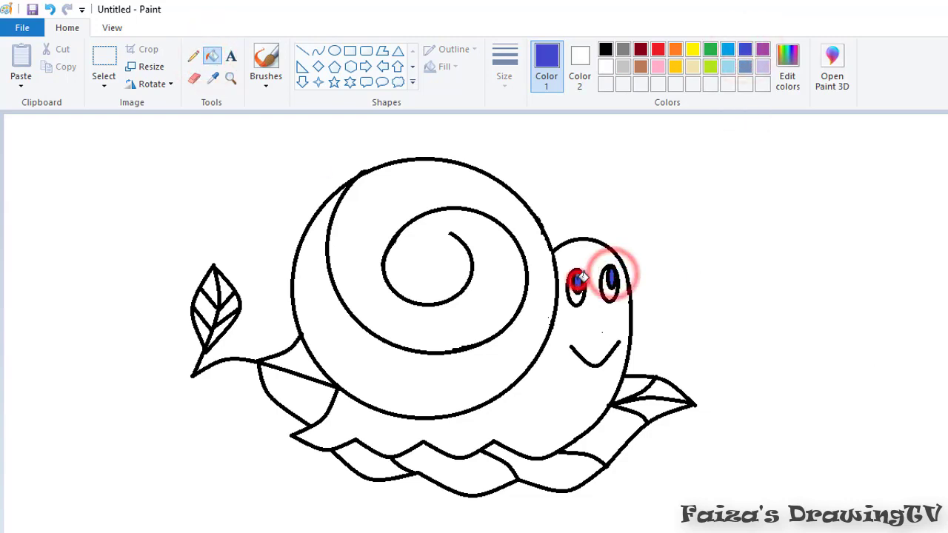
left_click(402, 190)
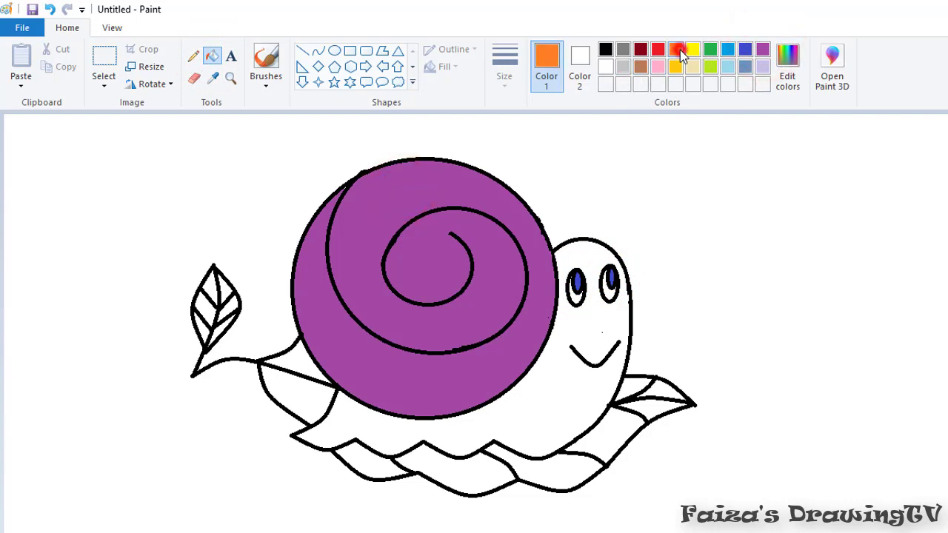
Fill the snail's head and body with a custom dark orange of red 215, green 86, blue 0
left_click(211, 56)
left_click(567, 404)
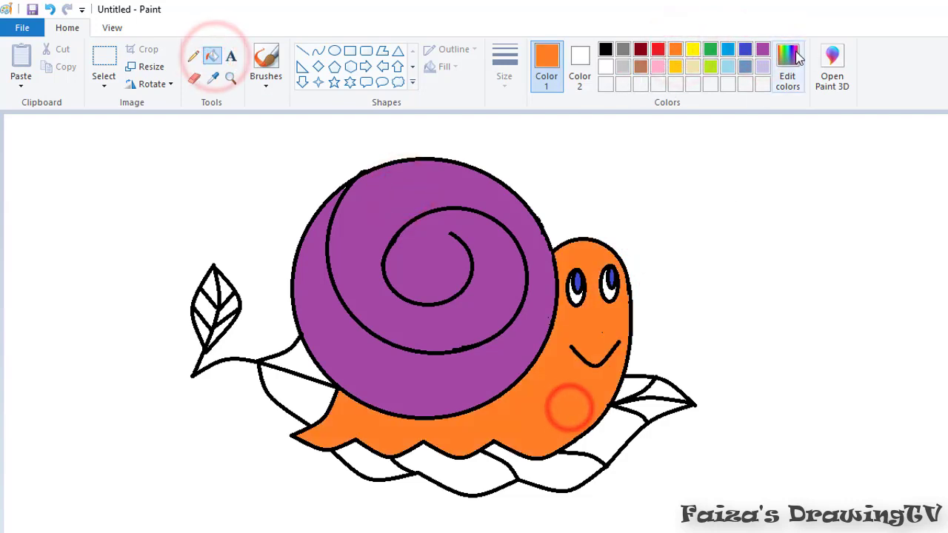
left_click(789, 56)
left_click_drag(712, 248, 709, 267)
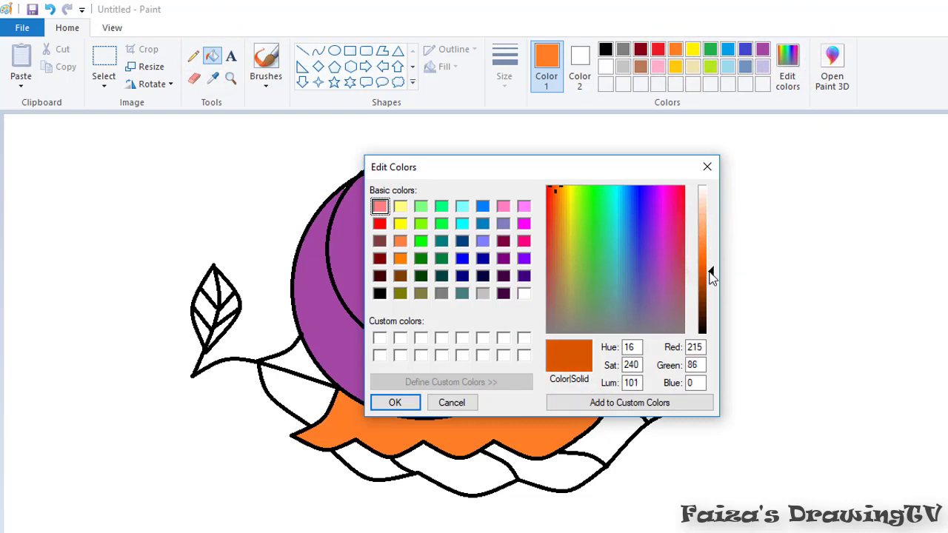
left_click(378, 400)
left_click(557, 374)
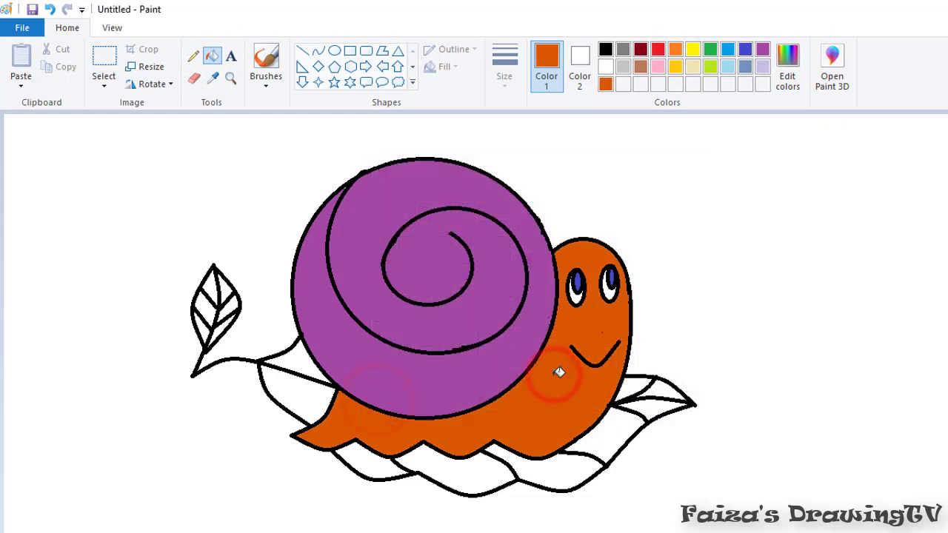
Fill every section of the large leaf under and behind the snail with lime green
left_click(711, 66)
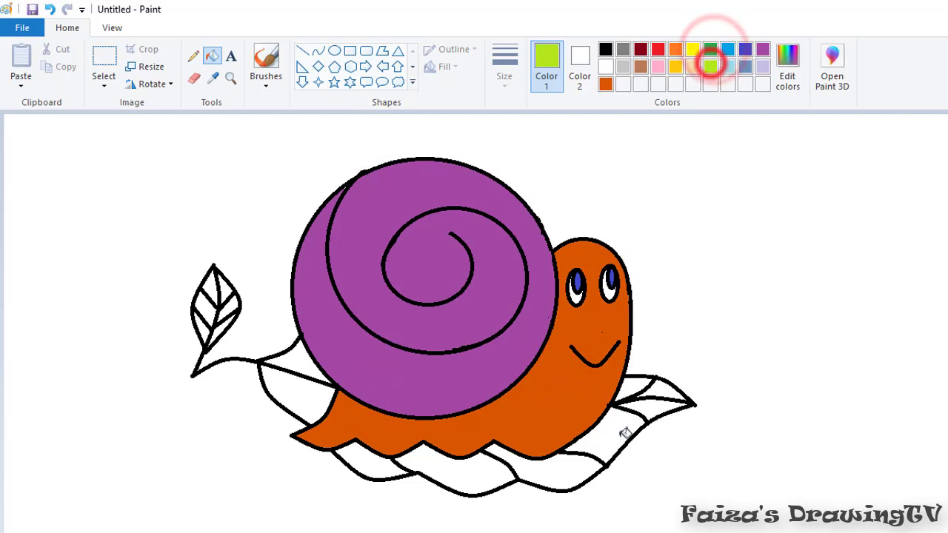
left_click(620, 435)
left_click(662, 408)
left_click(664, 391)
left_click(635, 386)
left_click(557, 477)
left_click(452, 469)
left_click(368, 469)
left_click(292, 396)
left_click(304, 358)
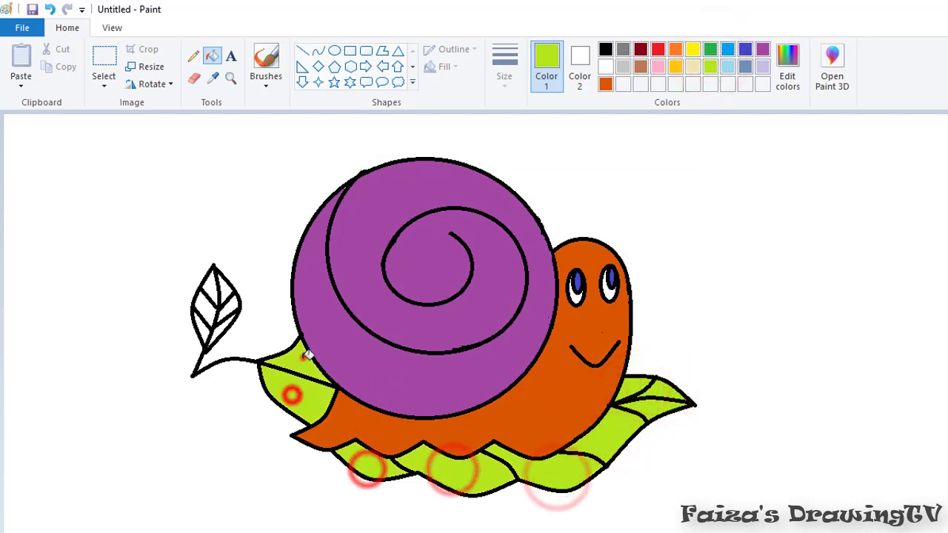
Fill the sections between the veins of the small upright leaf with lime green
left_click(212, 287)
left_click(225, 287)
left_click(227, 307)
left_click(201, 309)
left_click(202, 334)
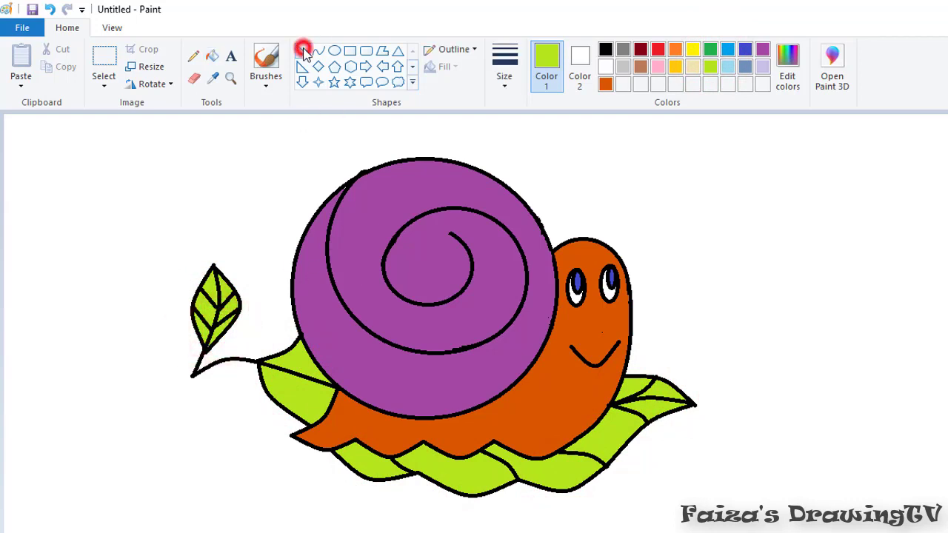
Draw two straight orange antennae spreading outward from the top of the snail's head
left_click(674, 50)
mouse_move(561, 194)
left_mouse_down()
mouse_move(576, 239)
mouse_move(599, 238)
left_mouse_up()
left_click(696, 197)
Draw a small upright oval at the tip of each antenna and fill both with orange
left_click(336, 50)
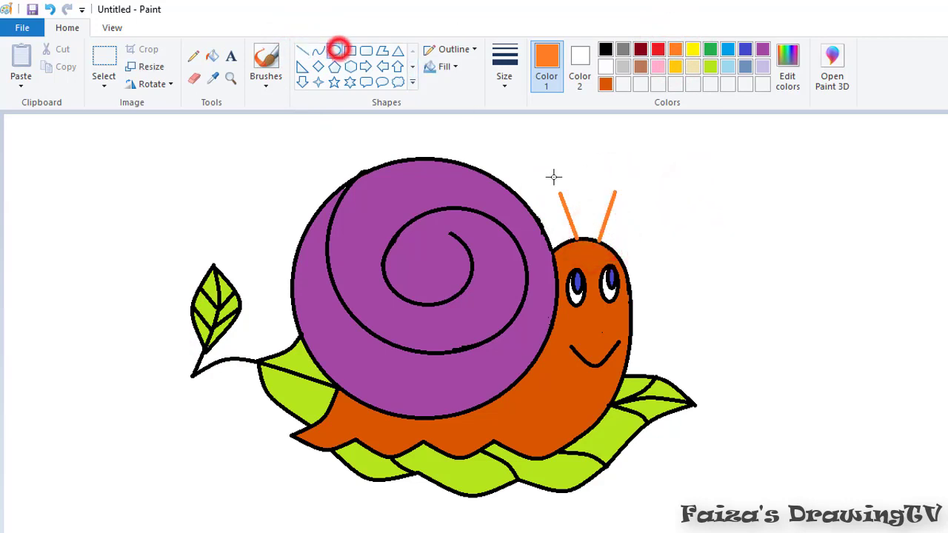
left_click_drag(543, 167, 569, 196)
left_click(751, 176)
mouse_move(601, 160)
left_mouse_down()
mouse_move(609, 190)
mouse_move(624, 191)
left_mouse_up()
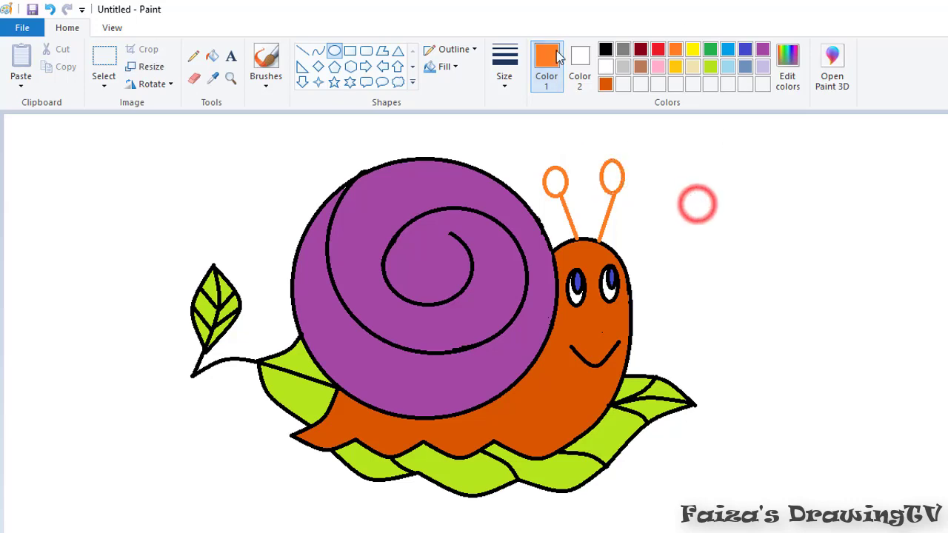
left_click(552, 54)
left_click(213, 55)
left_click(555, 180)
left_click(612, 176)
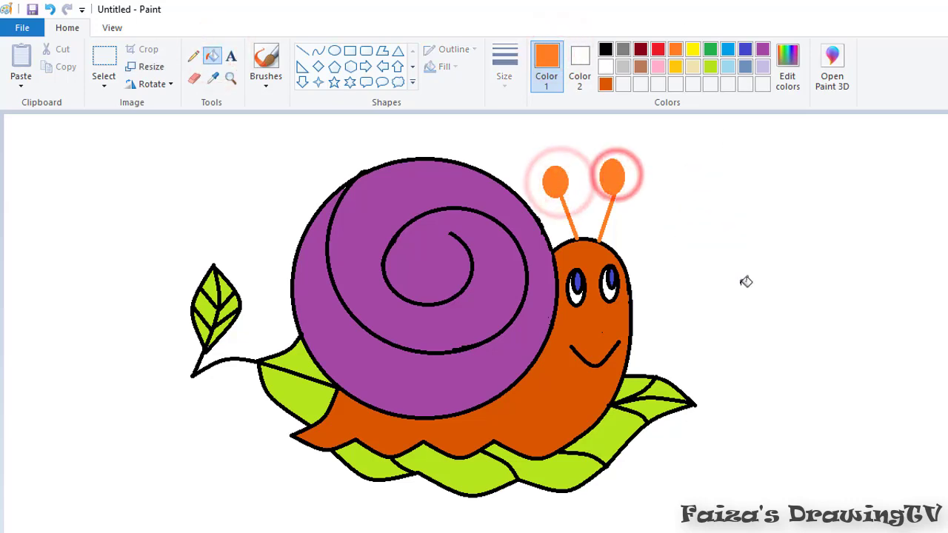